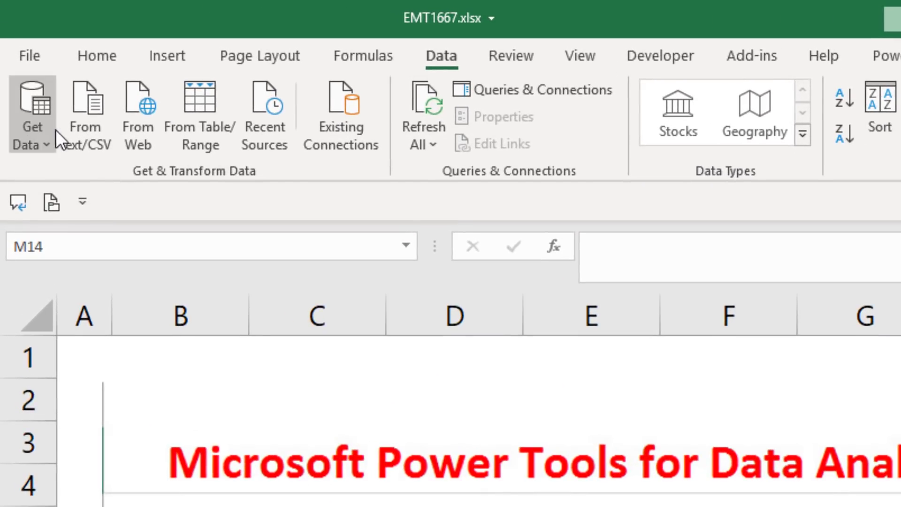
Step: Leave the data source list without importing, filter the pivot to CCD4, and switch to the 2011-2016 workbook
left_click(22, 68)
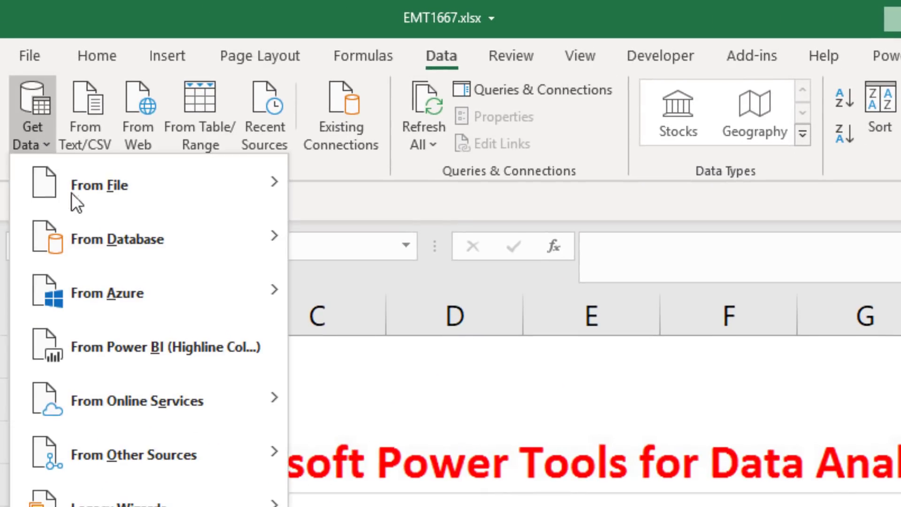
mouse_move(137, 187)
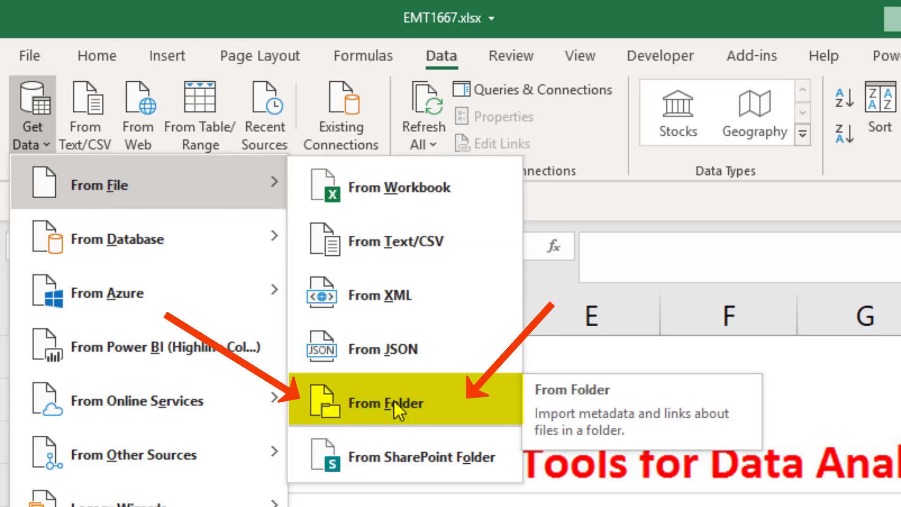
left_click(393, 400)
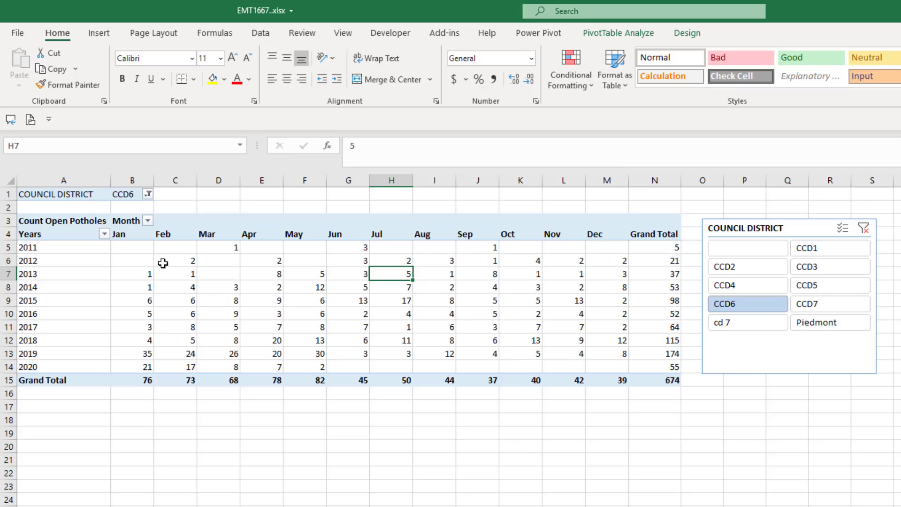
left_click(745, 291)
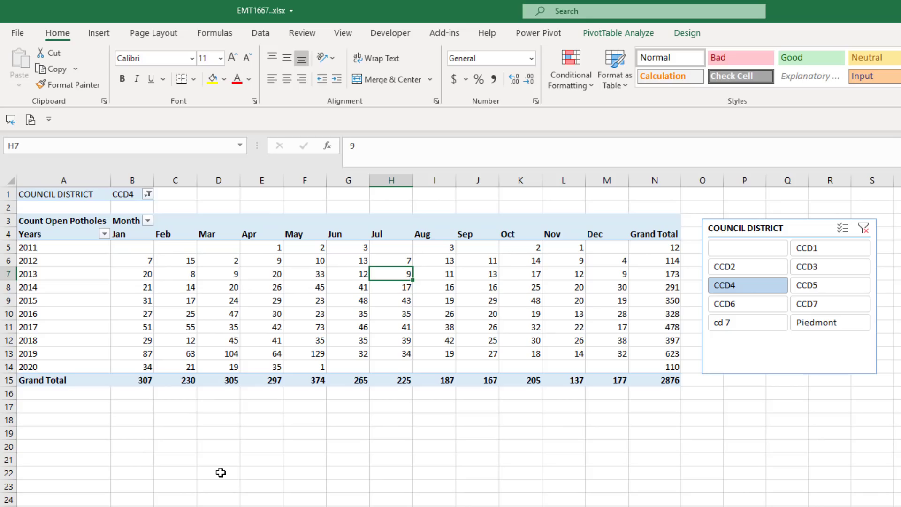
key("ctrl+Tab")
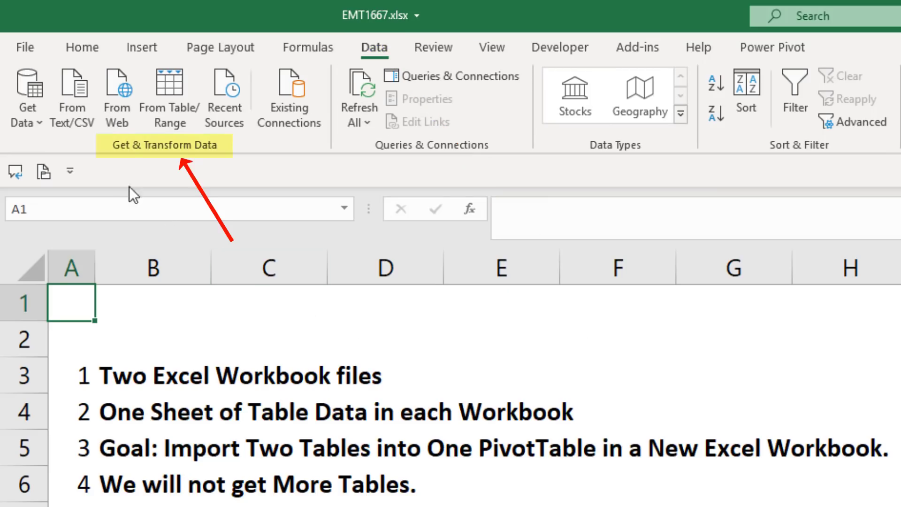
Step: Import the 2011-2016 table from 2011-2016.xlsx and open it in Power Query Editor
left_click(42, 126)
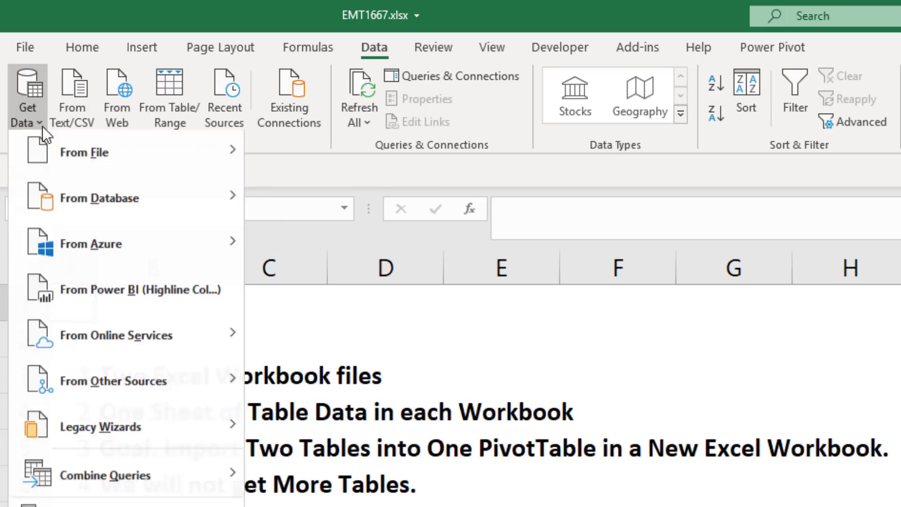
mouse_move(39, 154)
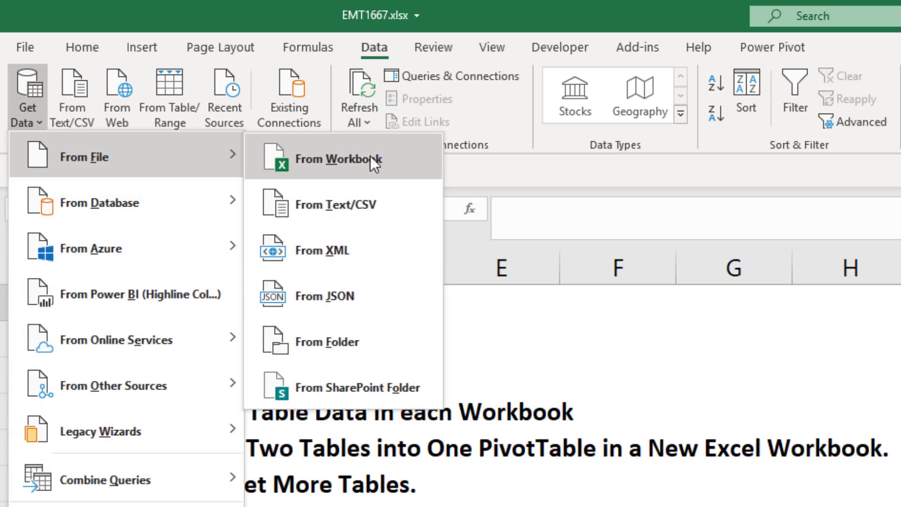
left_click(387, 159)
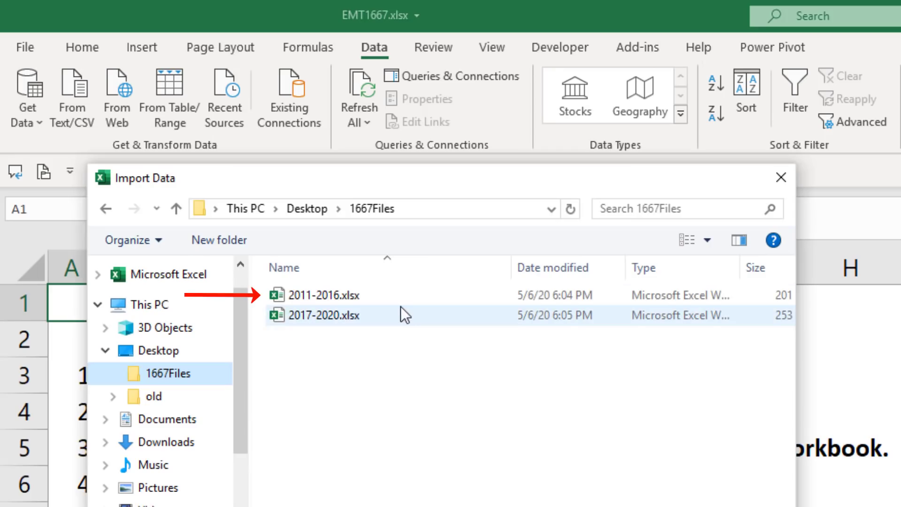
double_click(311, 294)
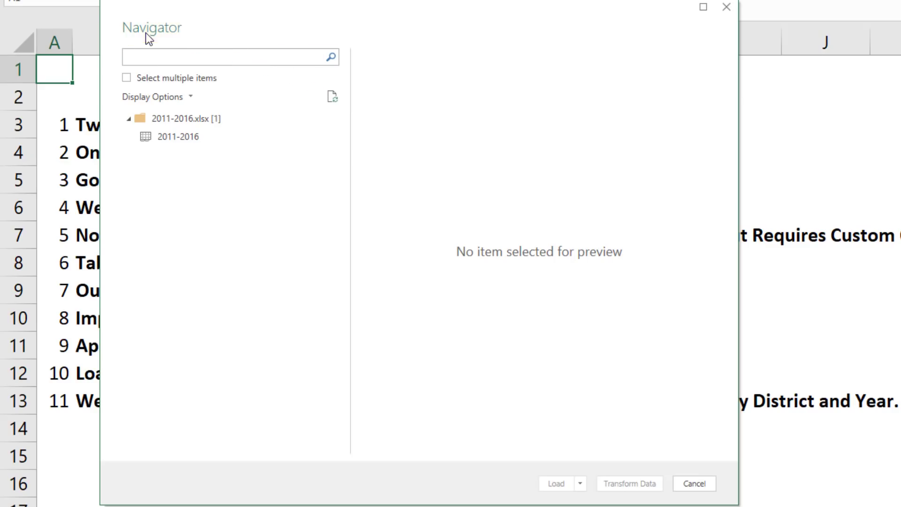
left_click(174, 143)
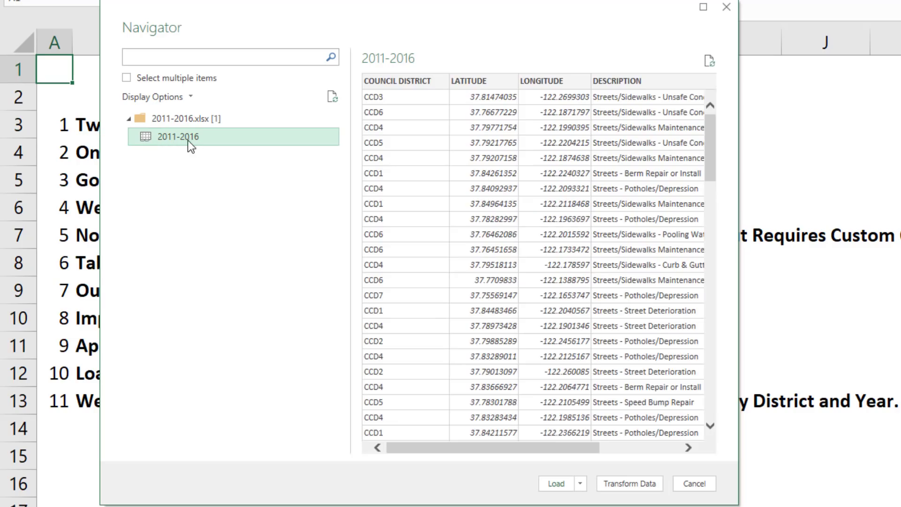
left_click(655, 485)
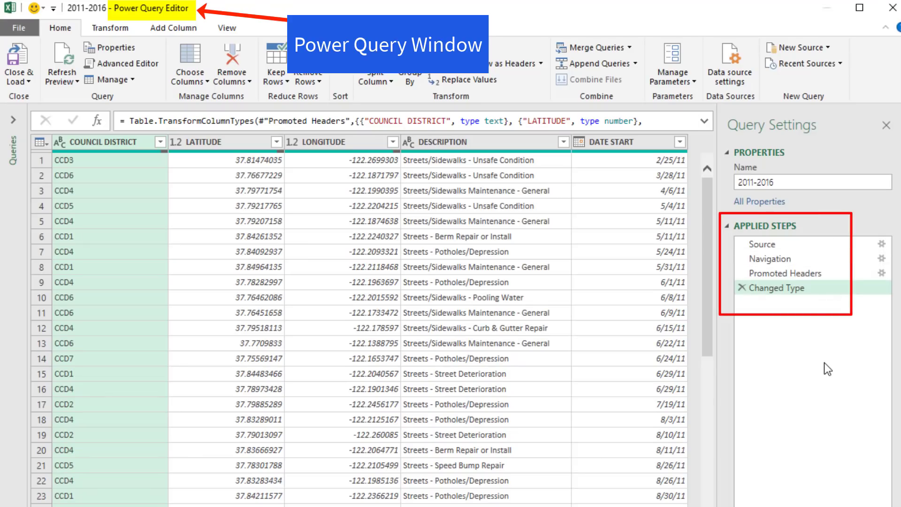
left_click(766, 243)
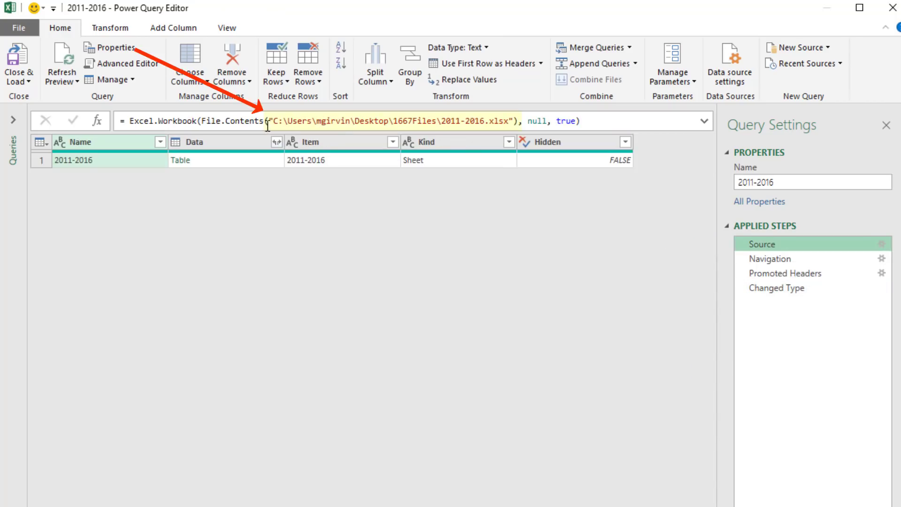
left_click(780, 264)
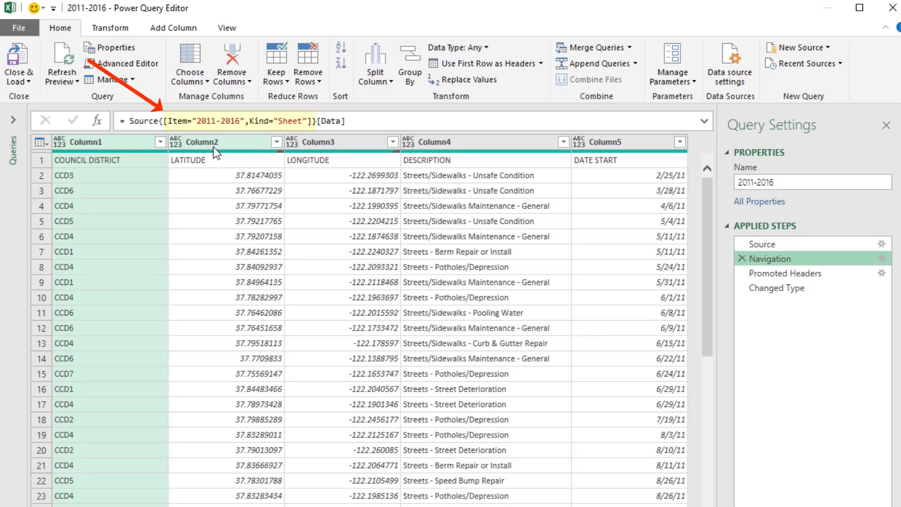
left_click(786, 277)
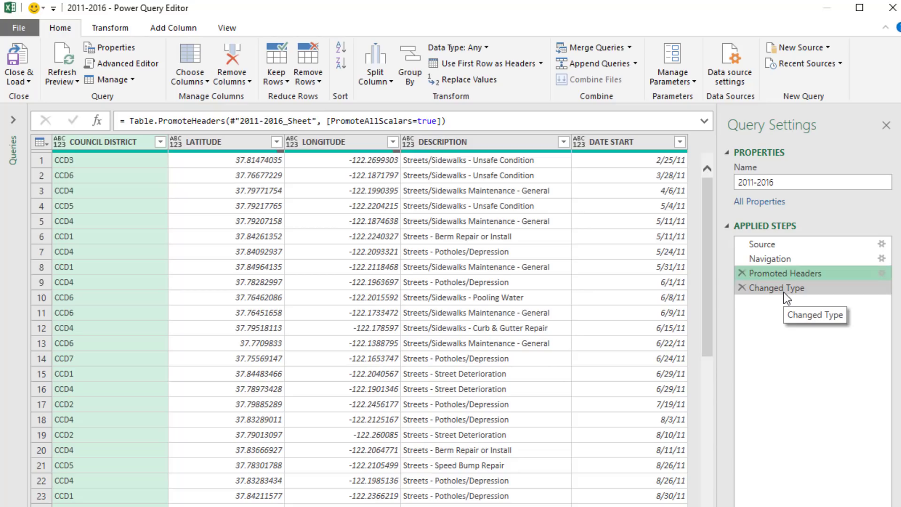
left_click(784, 290)
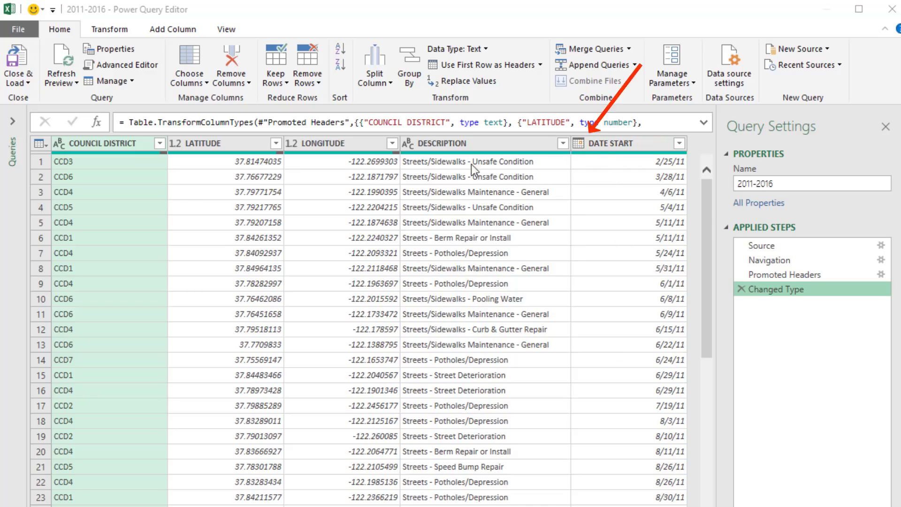
left_click(578, 142)
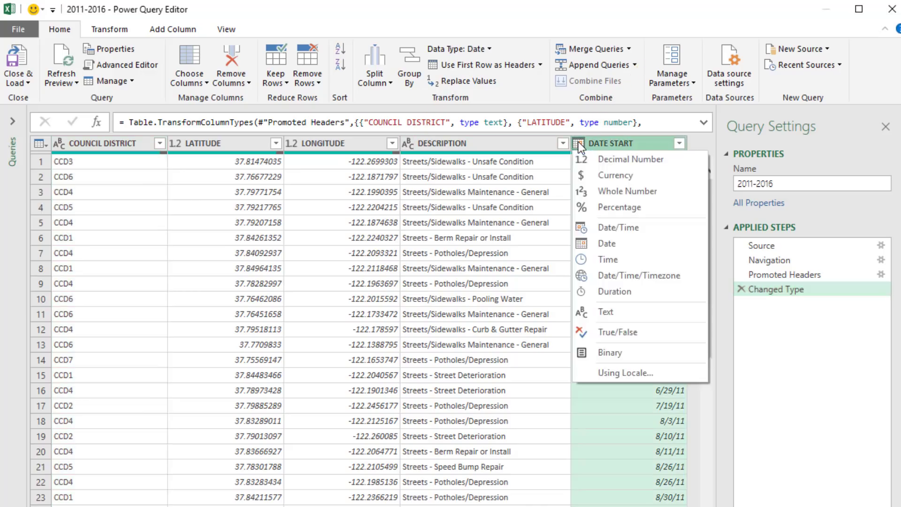
left_click(604, 247)
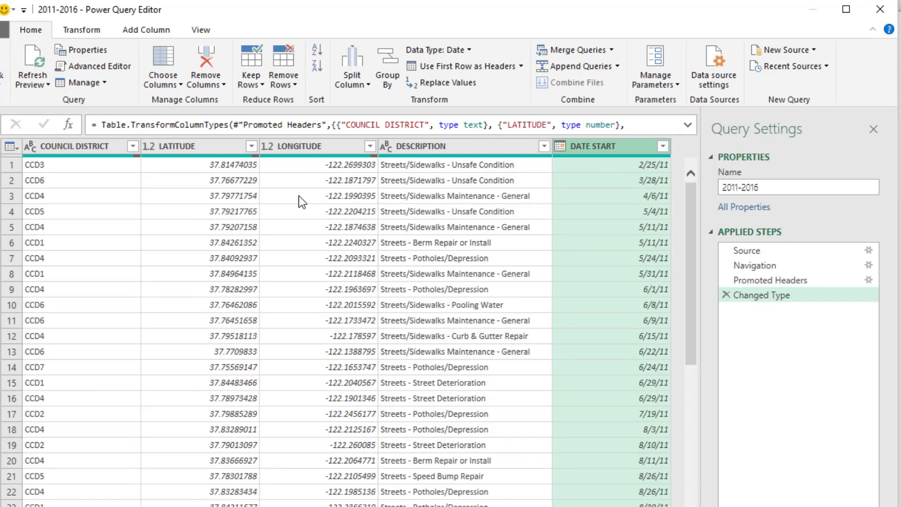
double_click(610, 148)
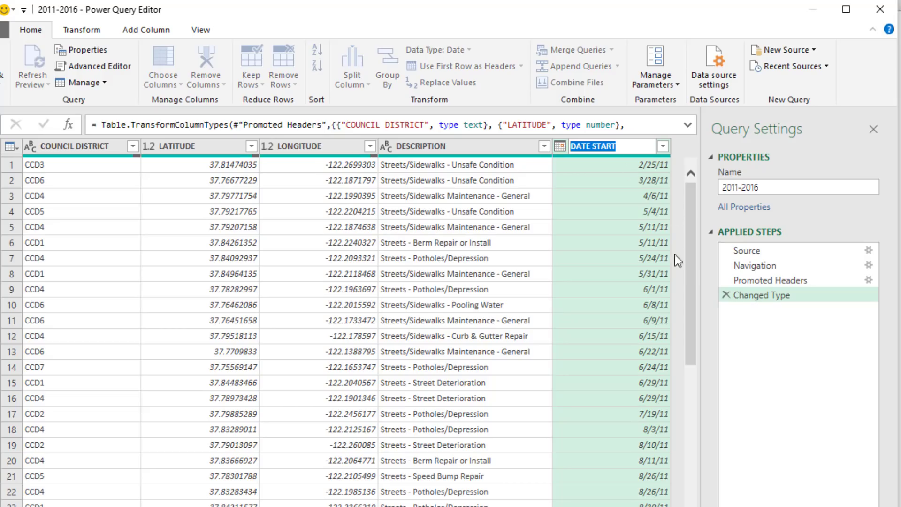
left_click(560, 146)
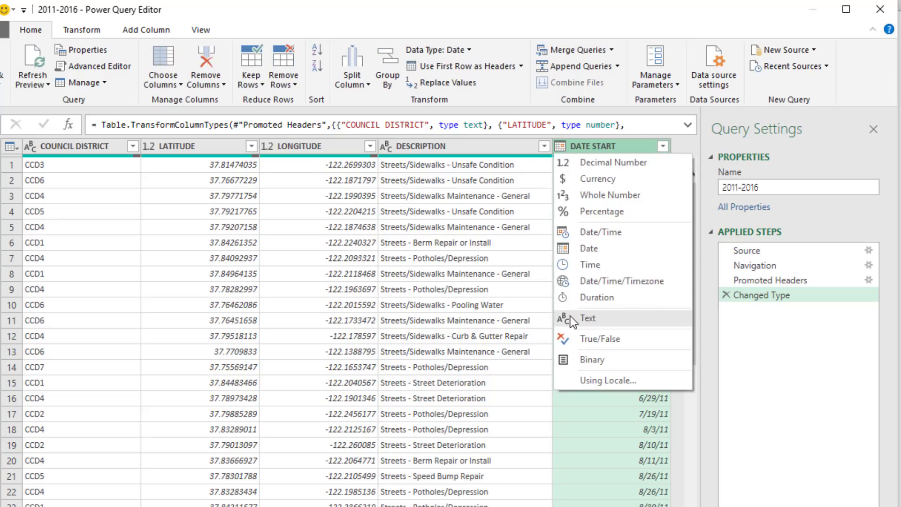
key("Escape")
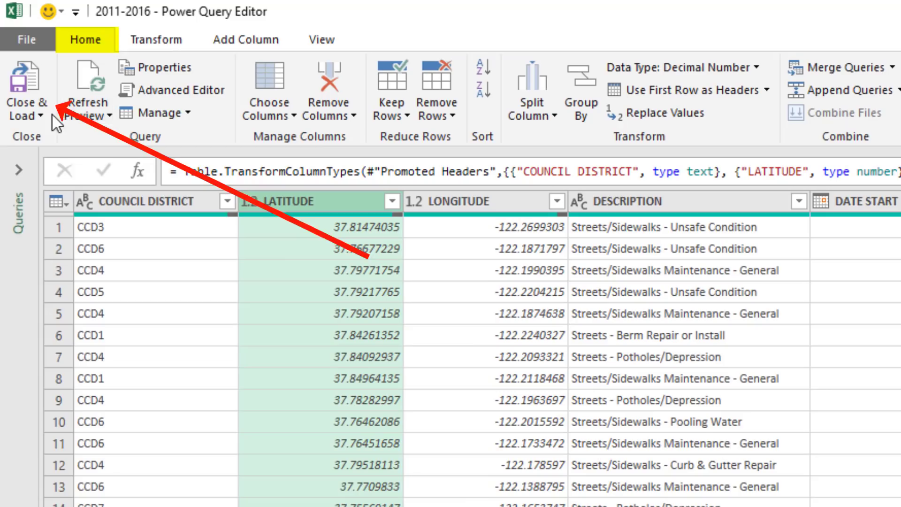
Step: Load the 2011-2016 query with Close & Load To set to Only Create Connection
left_click(42, 115)
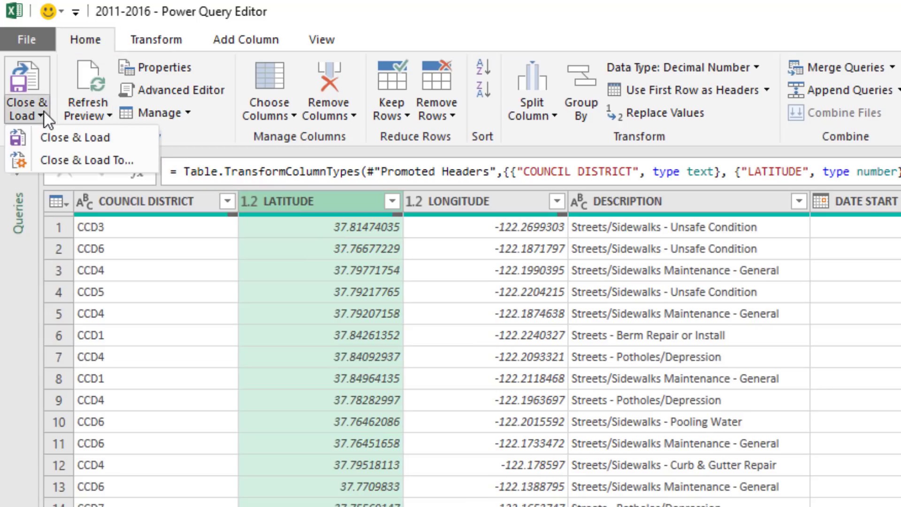
left_click(56, 169)
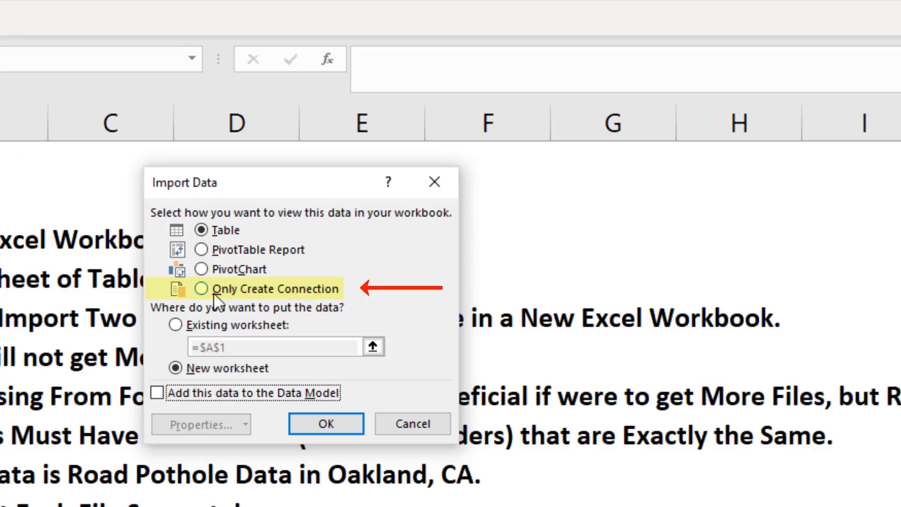
left_click(215, 288)
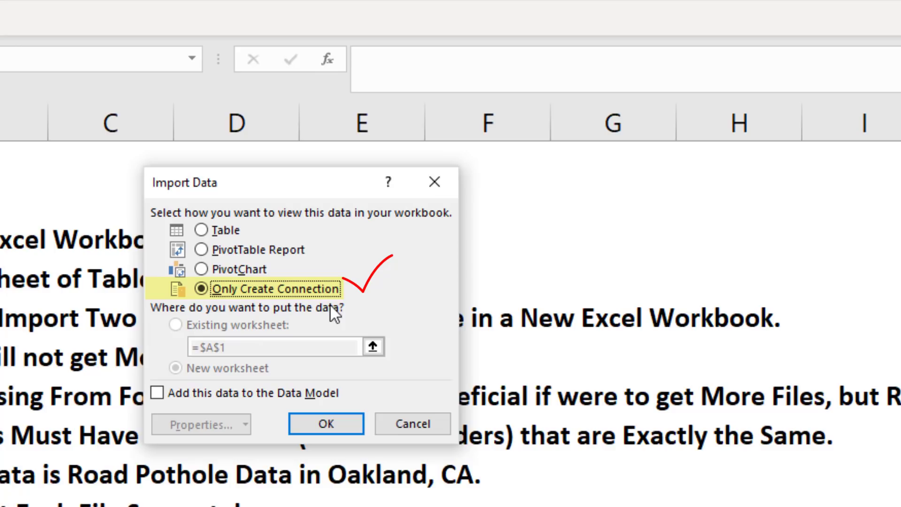
left_click(356, 429)
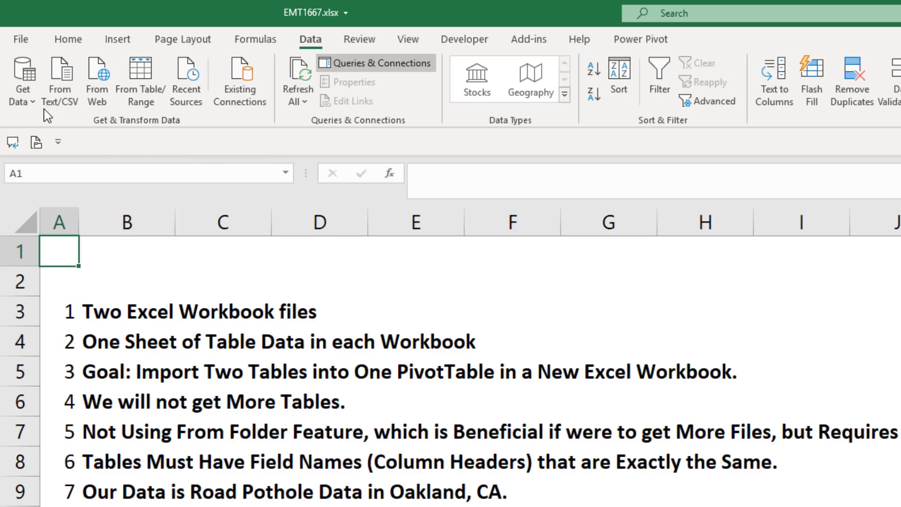
Step: Import the 2017-2020 table from the 2017-2020.xlsx workbook
left_click(34, 100)
mouse_move(70, 130)
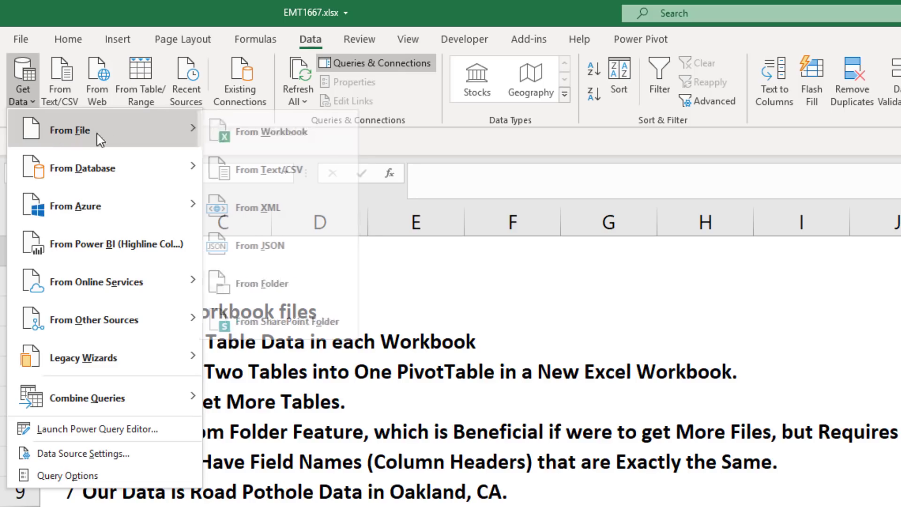
left_click(317, 130)
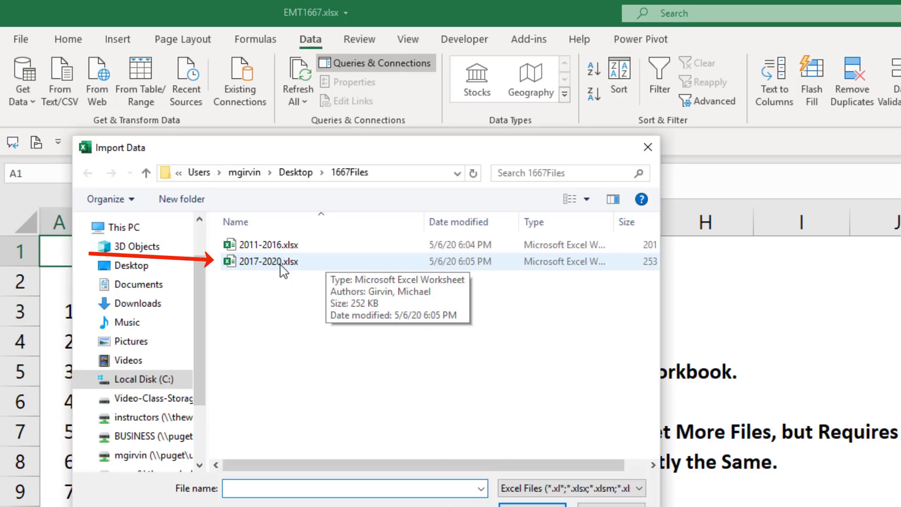
double_click(281, 264)
left_click(232, 151)
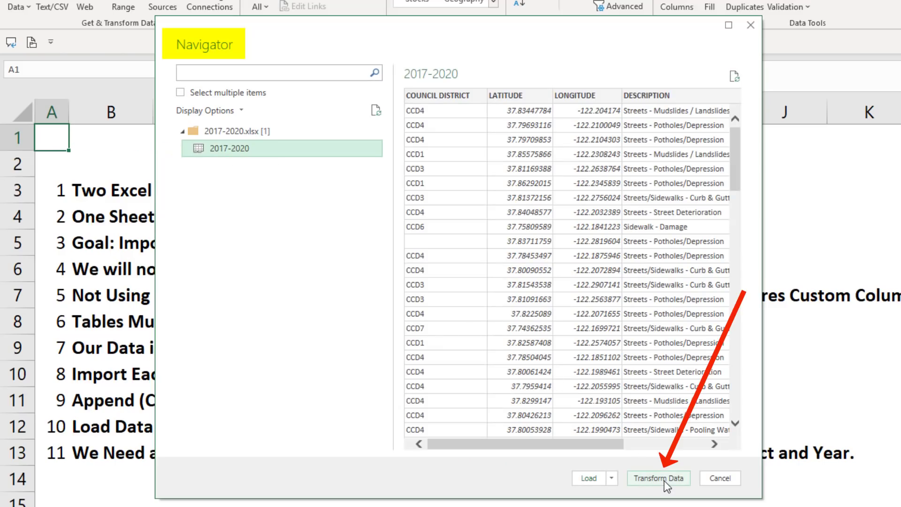
Step: Load the 2017-2020 query as Only Create Connection
left_click(664, 478)
left_click(99, 77)
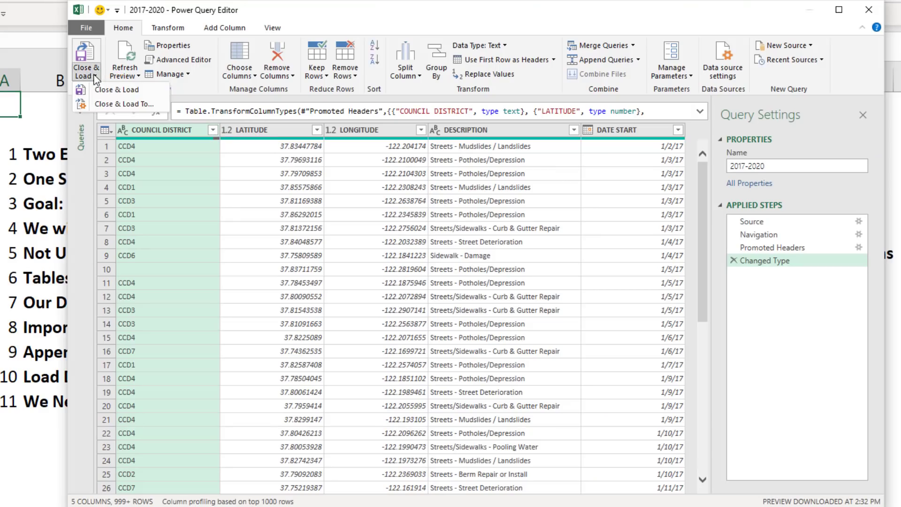
left_click(130, 105)
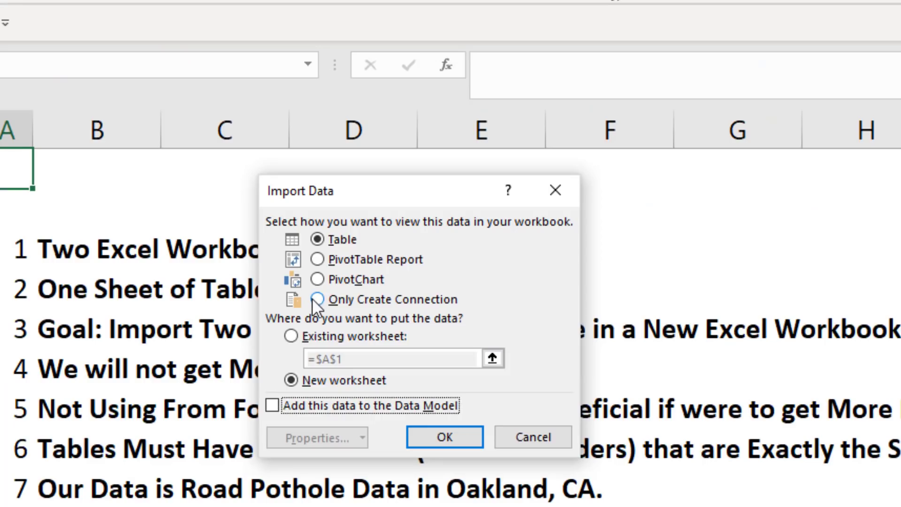
left_click(317, 300)
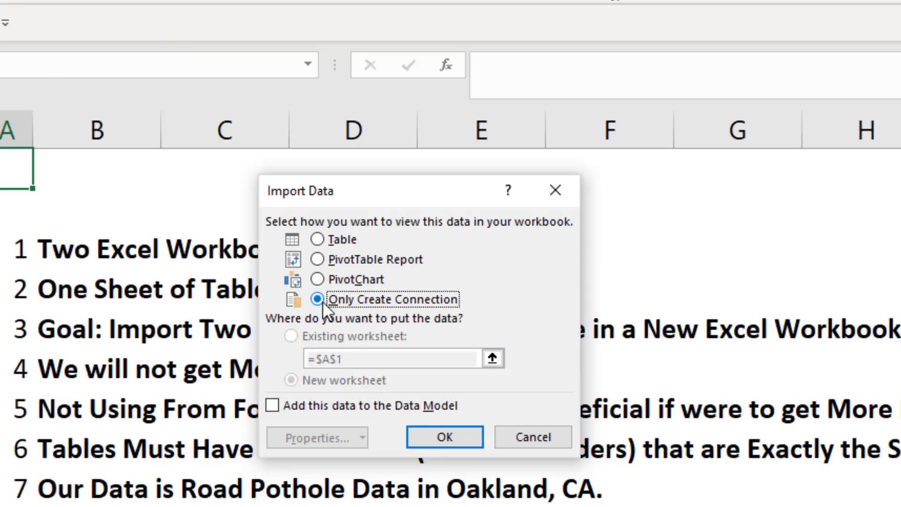
left_click(474, 435)
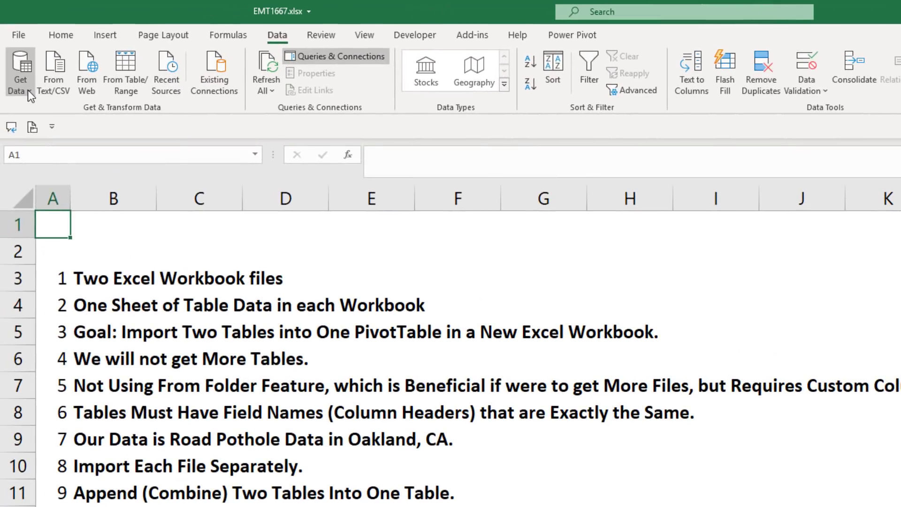
Step: Append the 2017-2020 query onto the primary 2011-2016 query as a new Append1 query
left_click(28, 90)
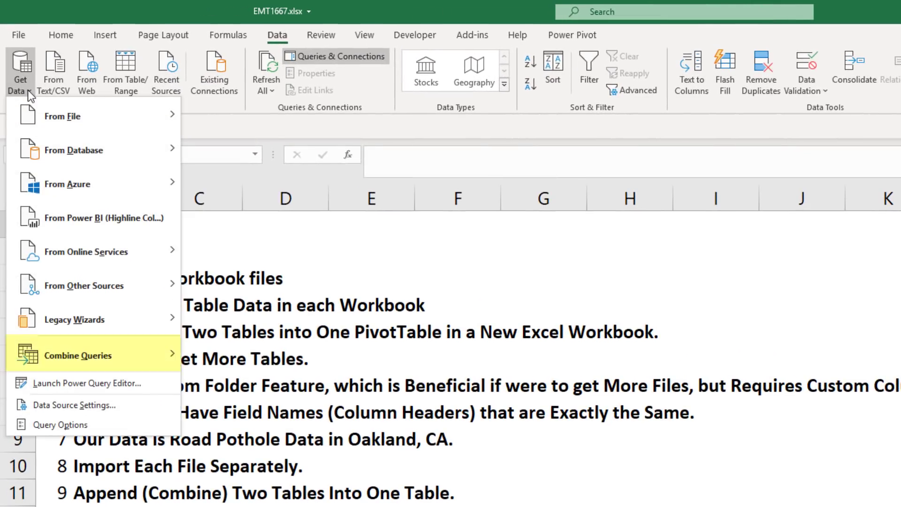
mouse_move(63, 365)
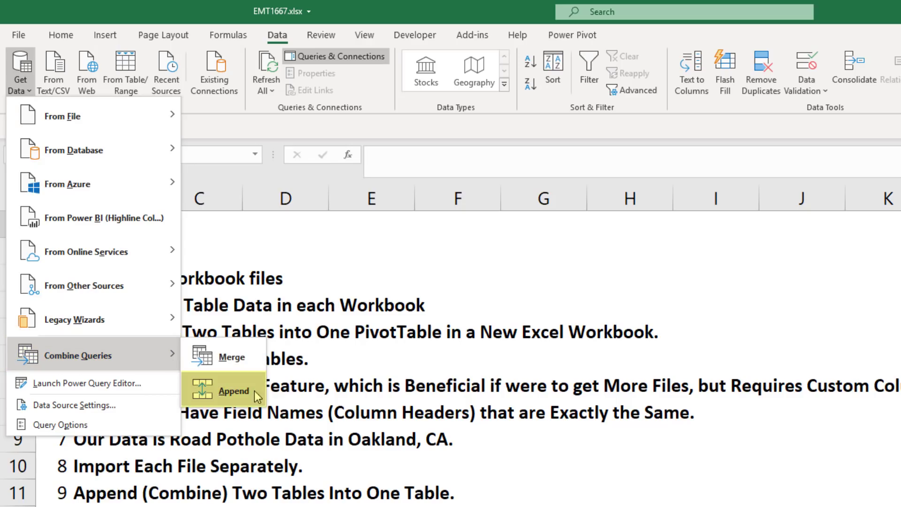
left_click(256, 399)
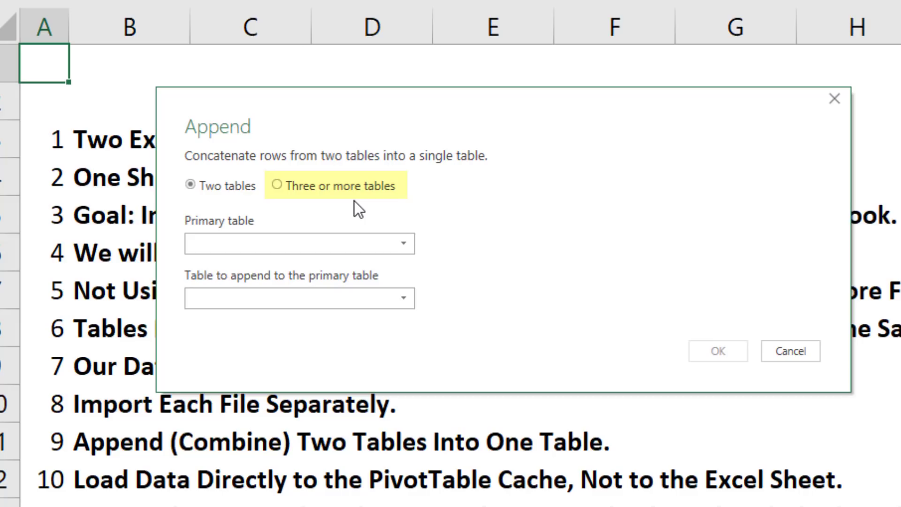
left_click(307, 244)
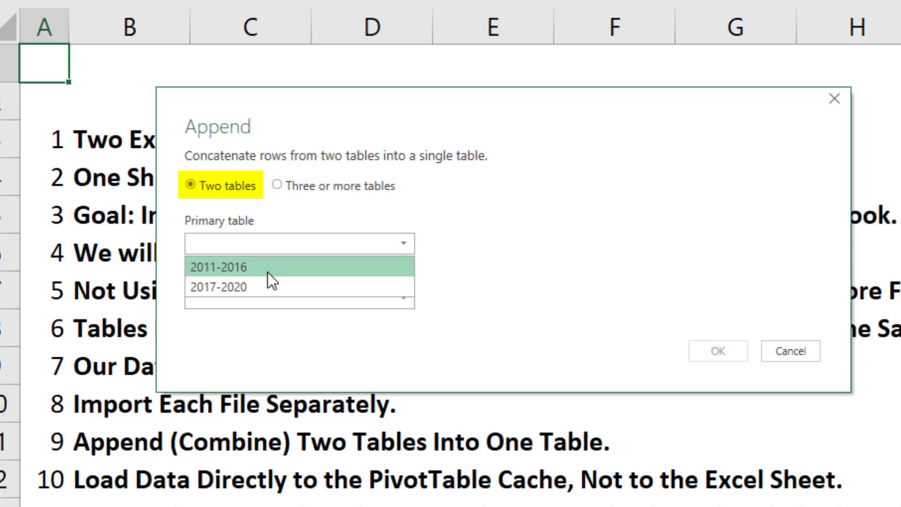
left_click(268, 272)
left_click(268, 298)
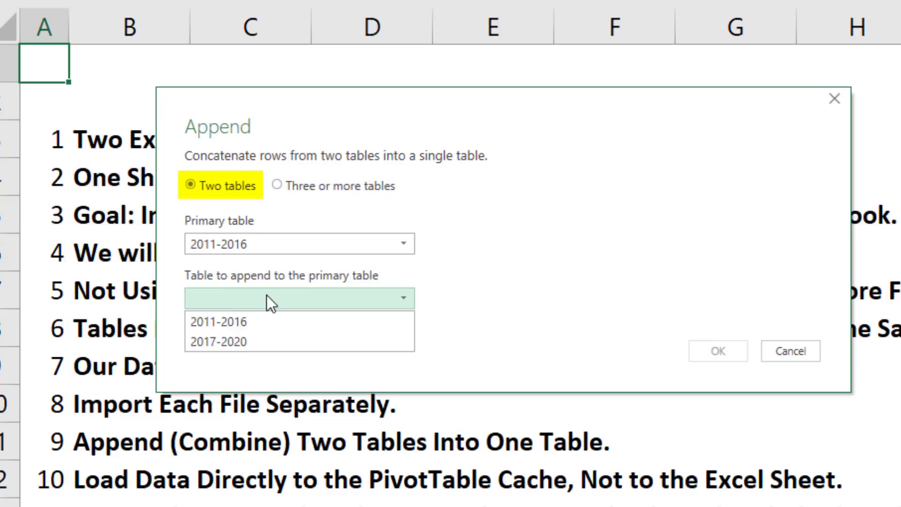
left_click(268, 344)
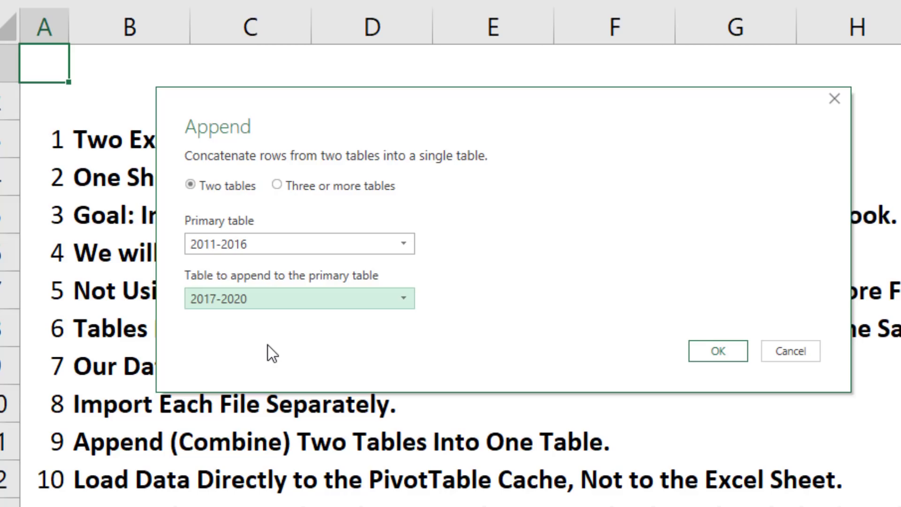
left_click(724, 358)
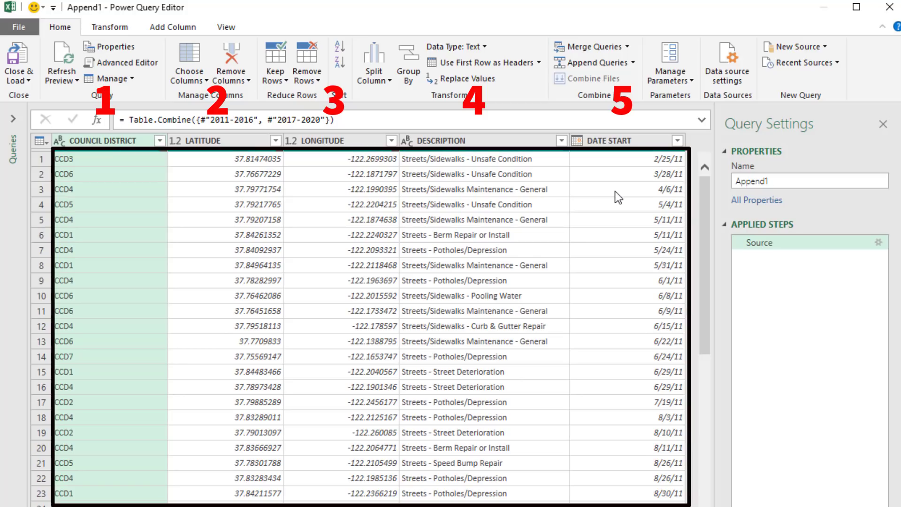
Step: Rename the Append1 query to AllPotHoleDataInOneTable in Query Settings
left_click(732, 181)
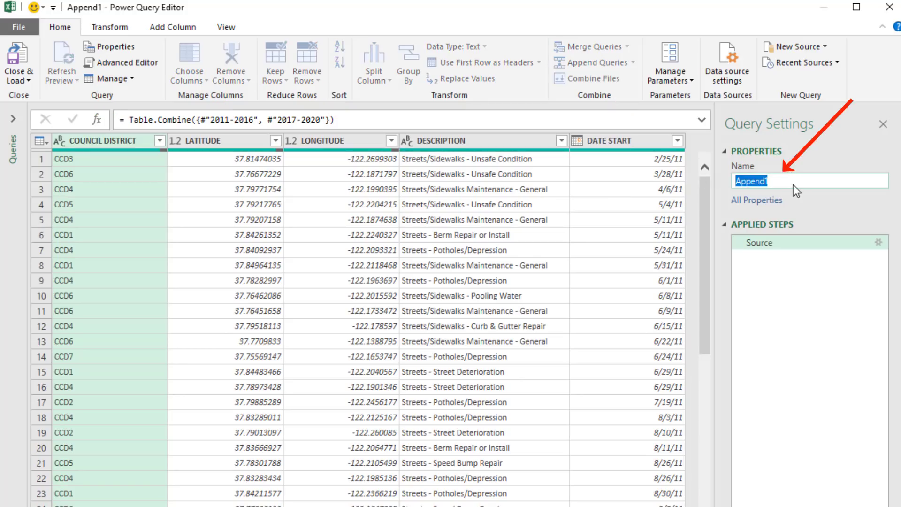
type("AllPotHoleDataInOneTable")
key("Return")
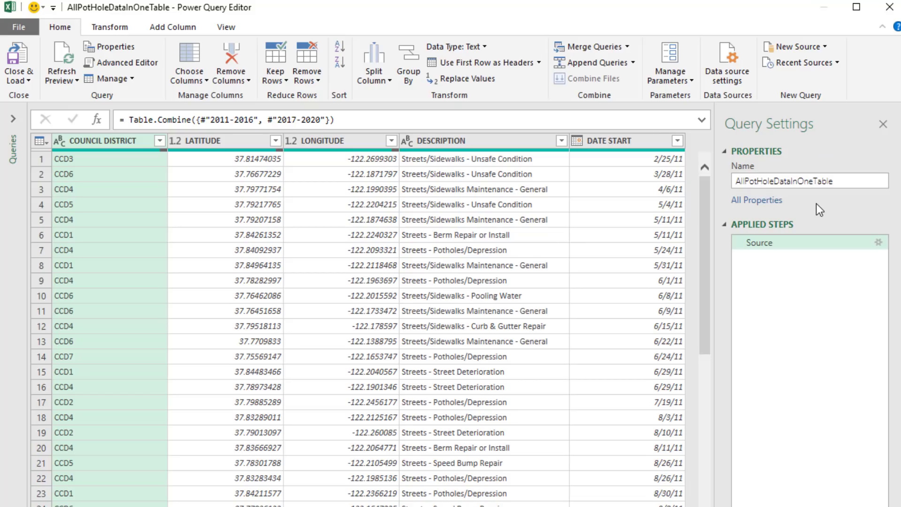
Step: Load AllPotHoleDataInOneTable as a PivotTable Report on a new worksheet
left_click(27, 78)
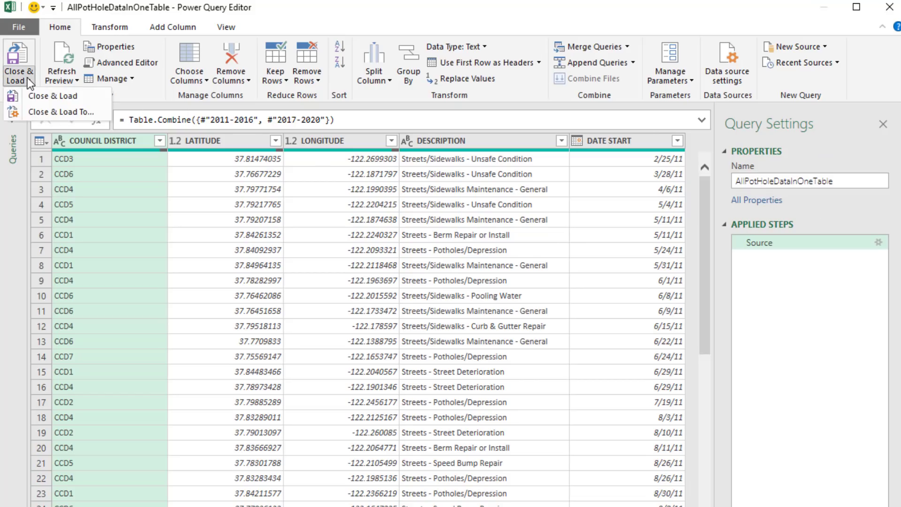
left_click(42, 114)
left_click(407, 158)
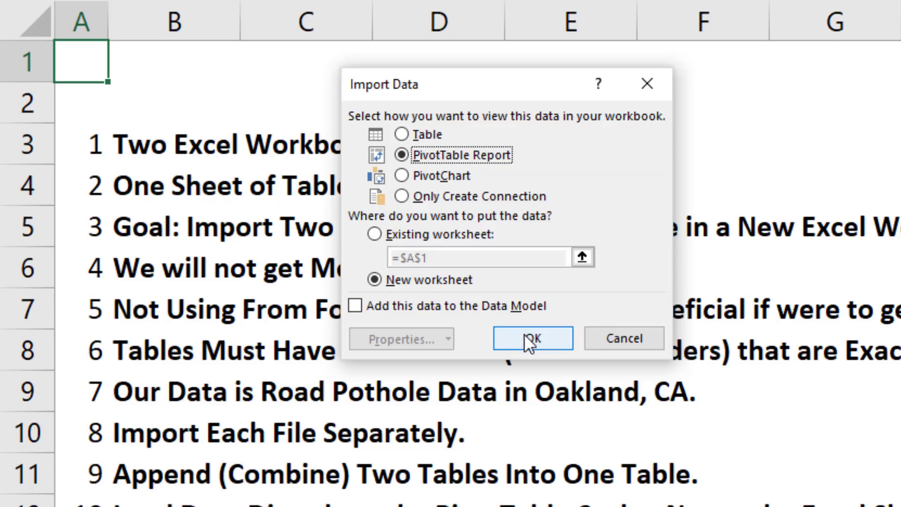
left_click(561, 338)
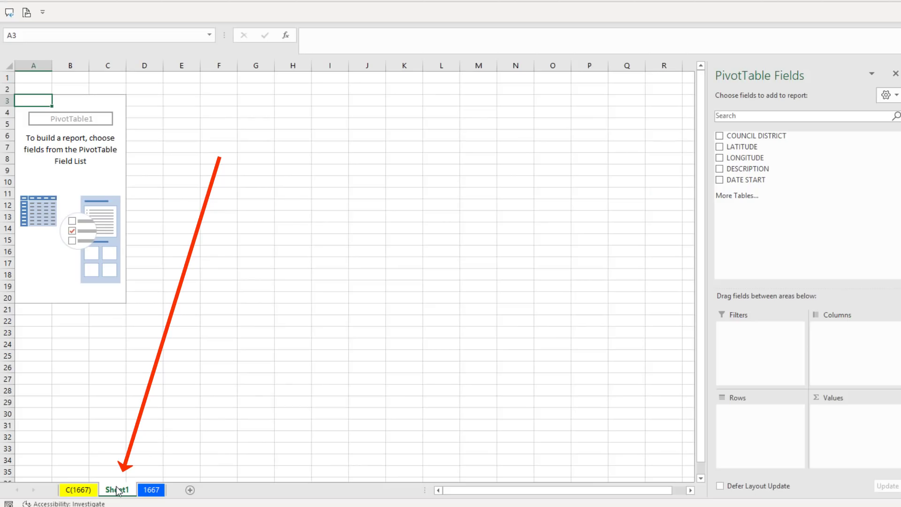
Step: Rename Sheet1 to Report
double_click(118, 490)
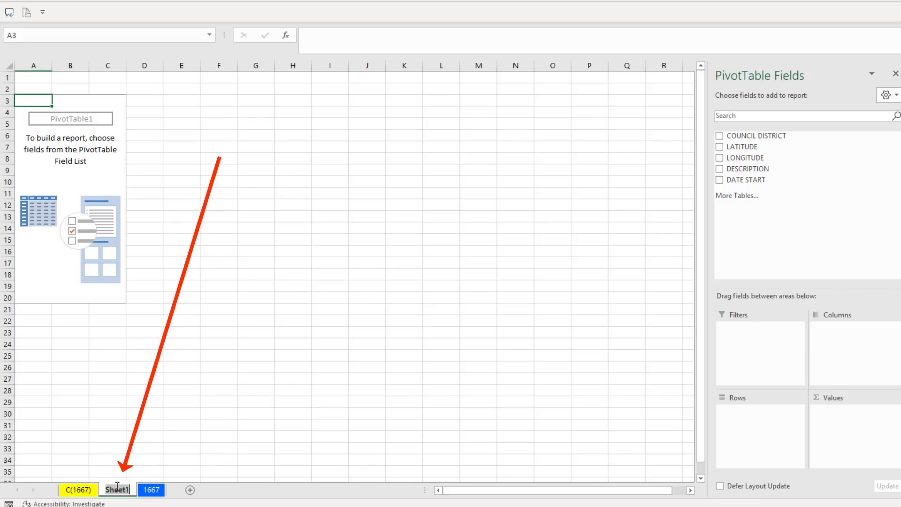
type("Report")
key("Return")
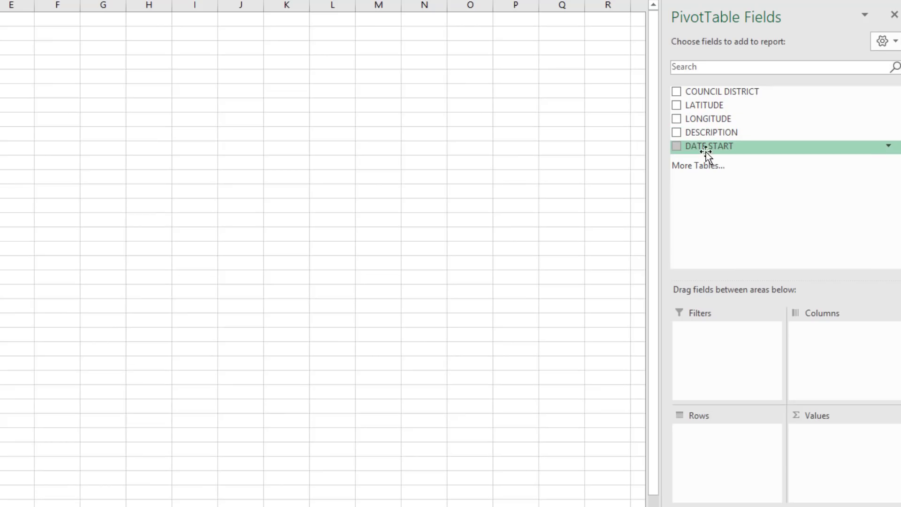
Step: Group DATE START by year in rows and by month in columns, with the column header renamed Months
left_click_drag(698, 145, 548, 414)
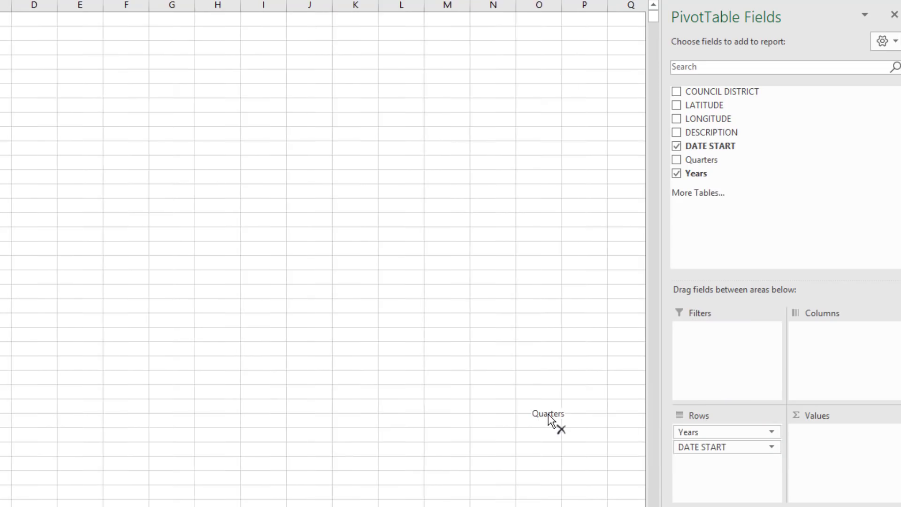
left_click_drag(705, 449, 830, 388)
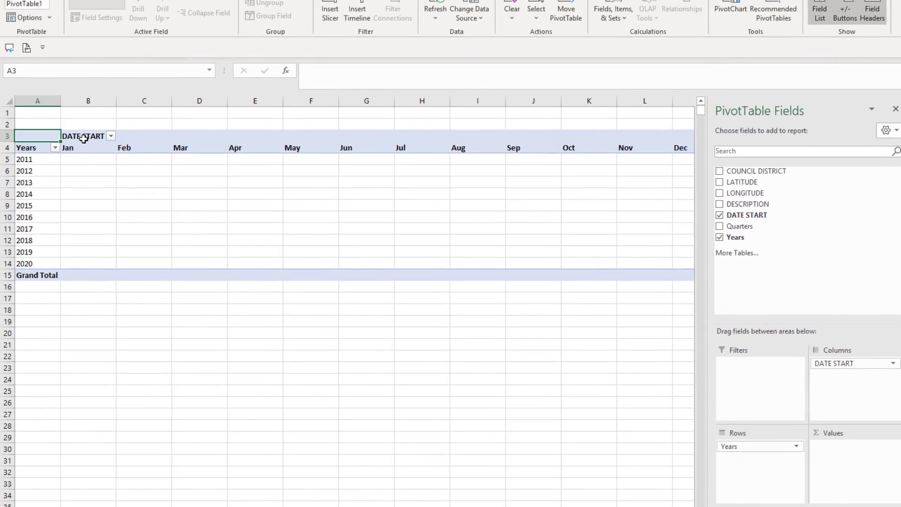
left_click(87, 136)
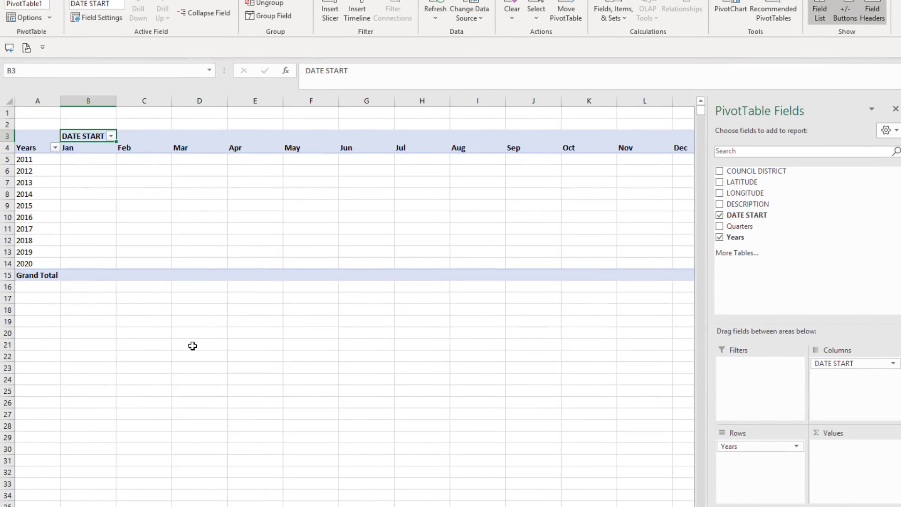
type("Months")
key("Return")
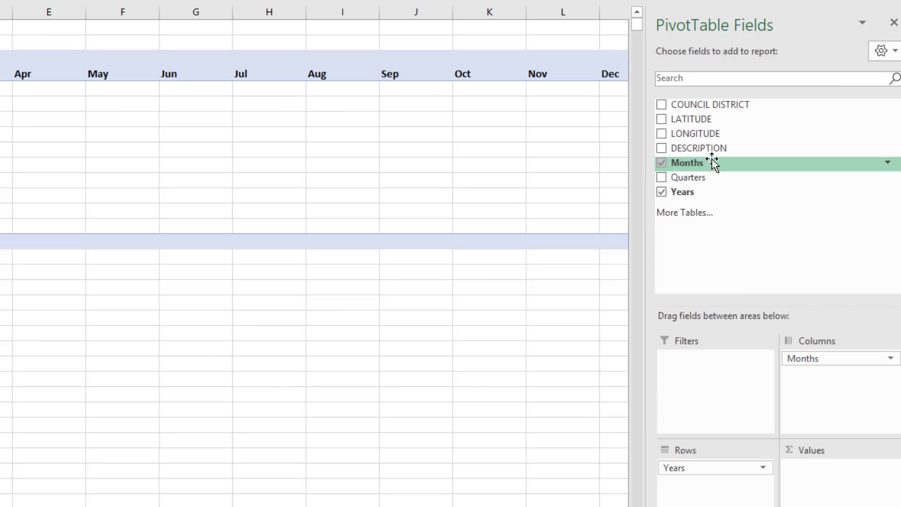
Step: Count DESCRIPTION as the pivot values and label the header Count Open Potholes
left_click_drag(689, 150, 827, 480)
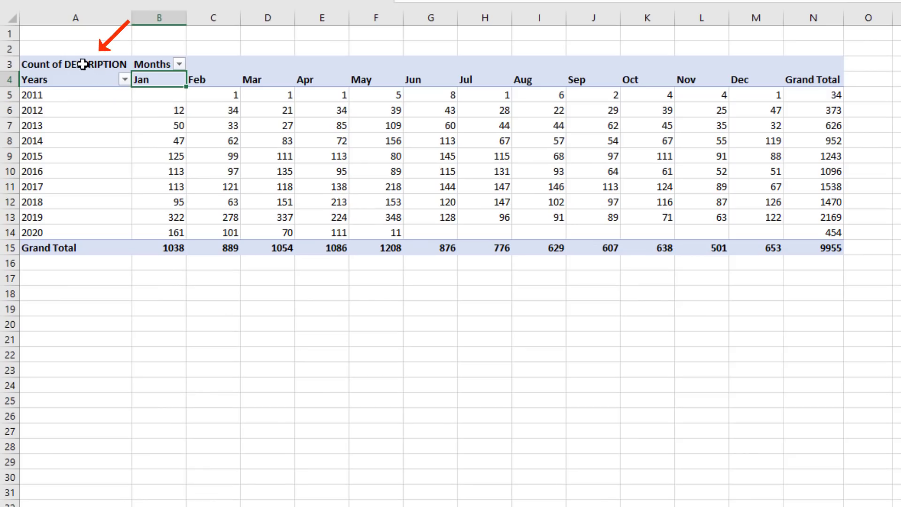
left_click(83, 65)
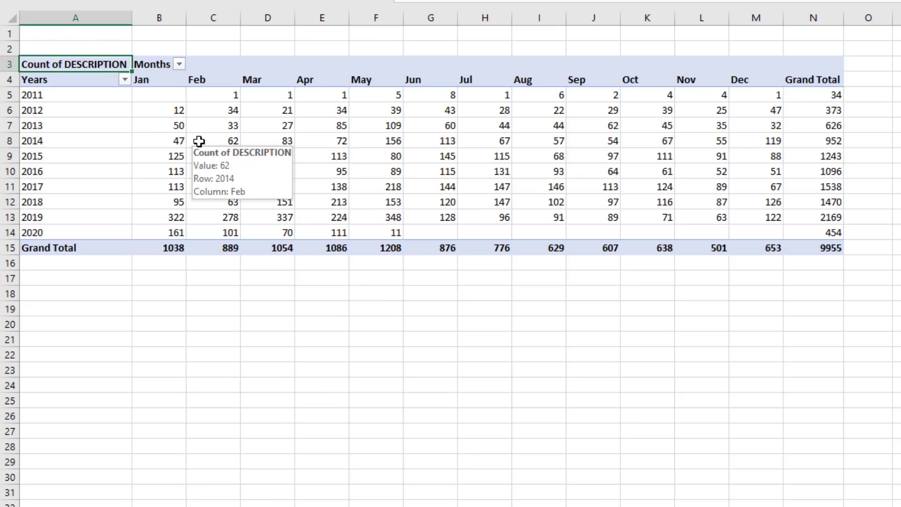
type("Count Open Potholes")
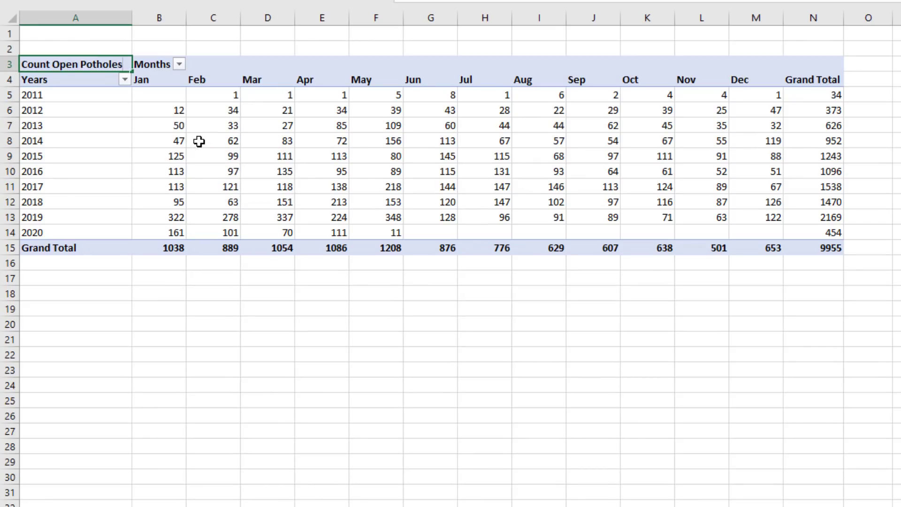
key("Return")
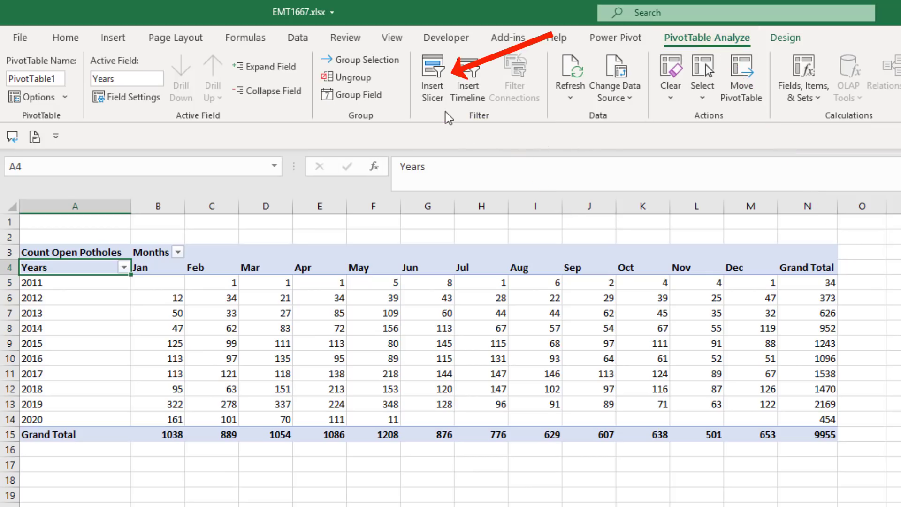
Step: Add a COUNCIL DISTRICT slicer beside the PivotTable, enlarged and set to 2 columns
left_click(444, 88)
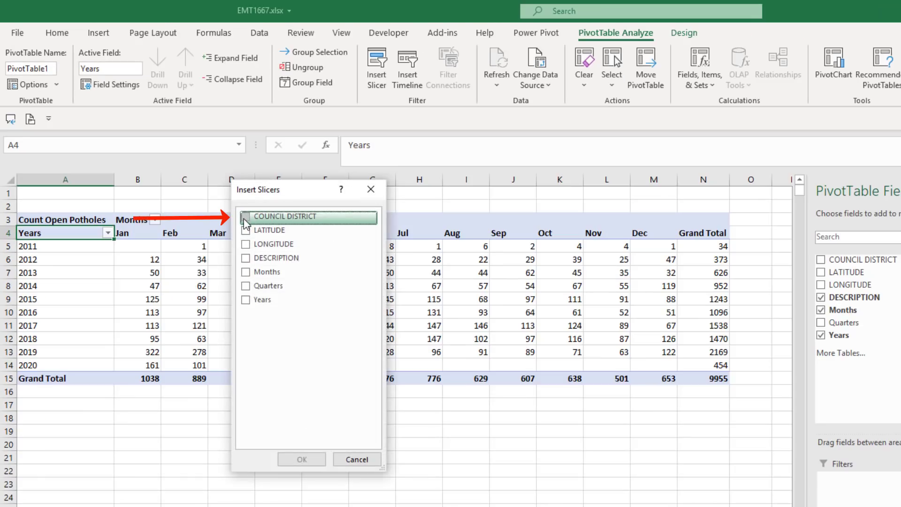
left_click(263, 217)
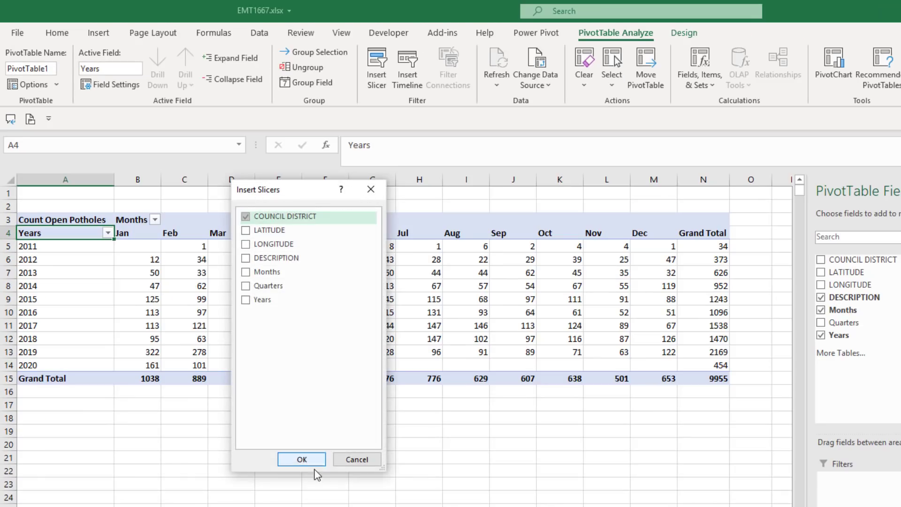
left_click(302, 460)
left_click_drag(389, 337, 761, 266)
left_click_drag(669, 235, 705, 184)
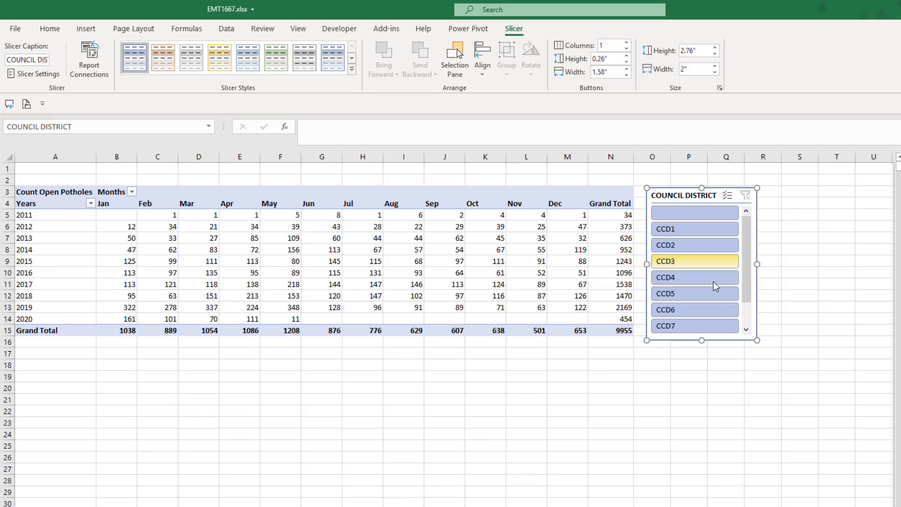
left_click_drag(766, 347, 872, 444)
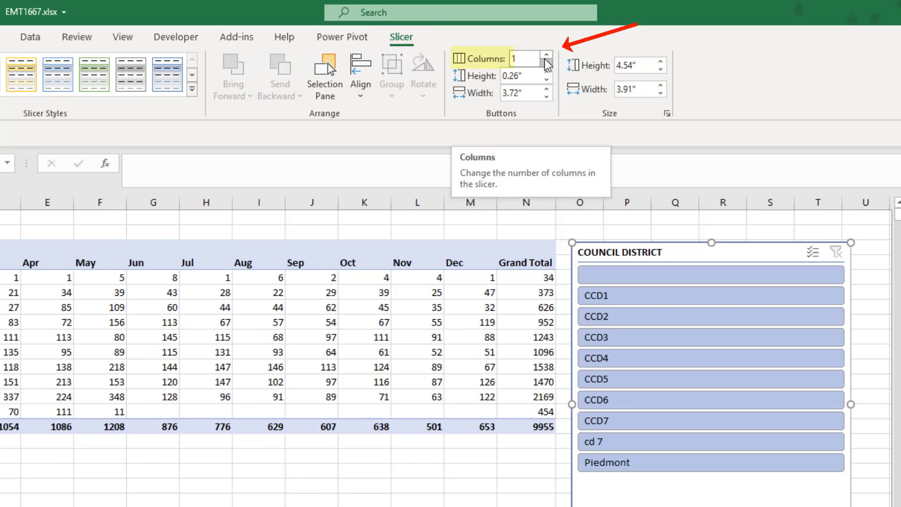
left_click(546, 55)
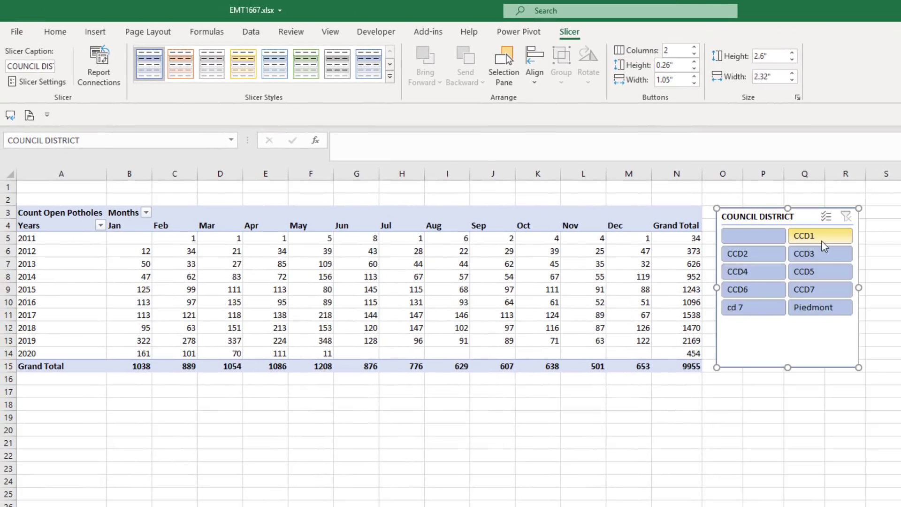
Step: Try the slicer on CCD1, CCD3, Piedmont, cd 7 and CCD6, then settle on CCD4
left_click(821, 237)
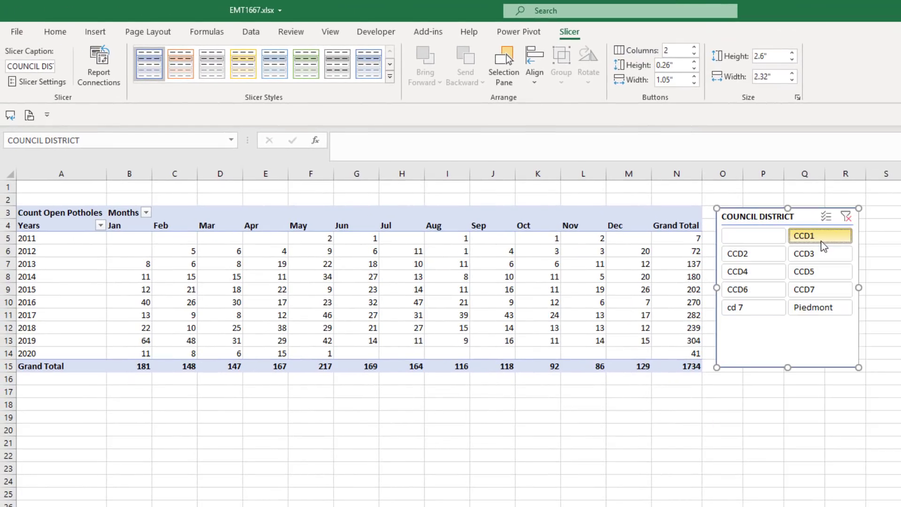
left_click(817, 256)
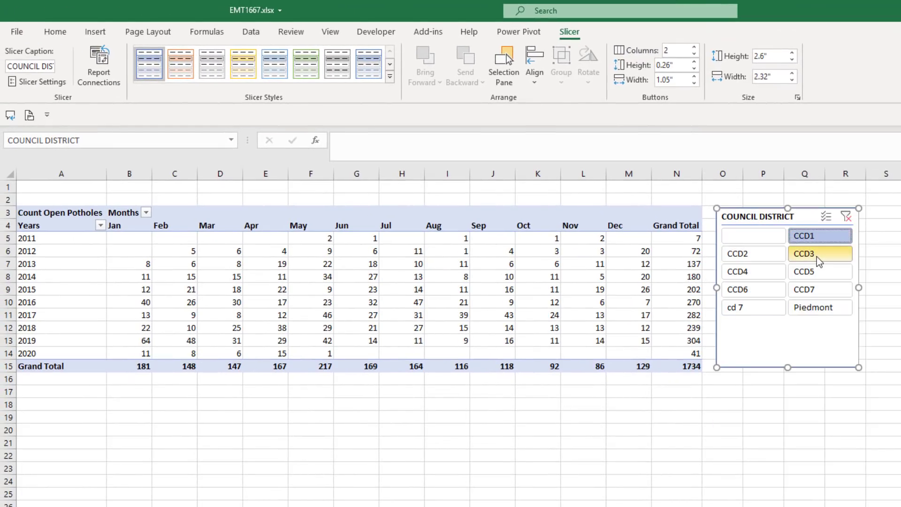
left_click(820, 312)
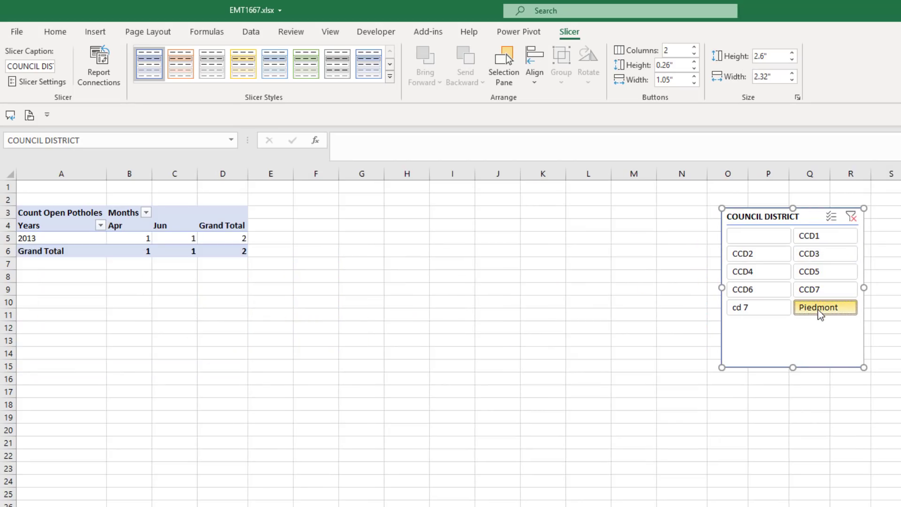
left_click(756, 311)
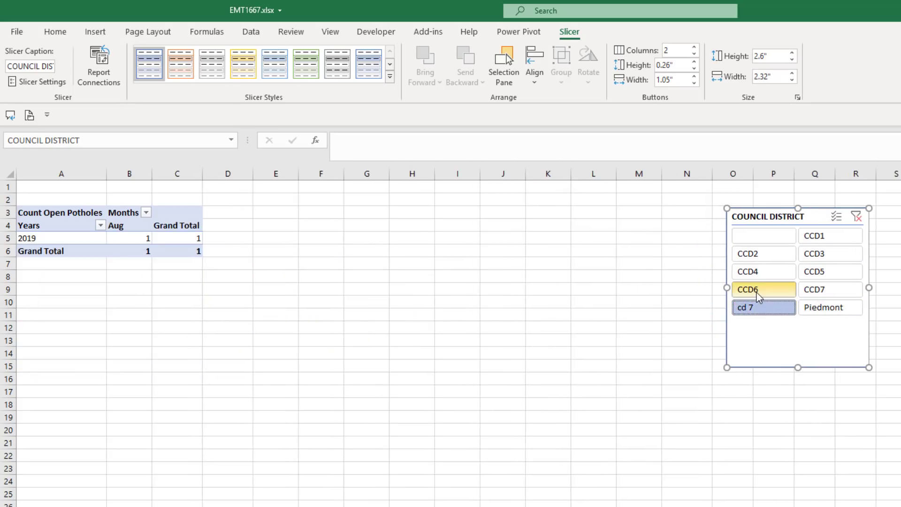
left_click(757, 294)
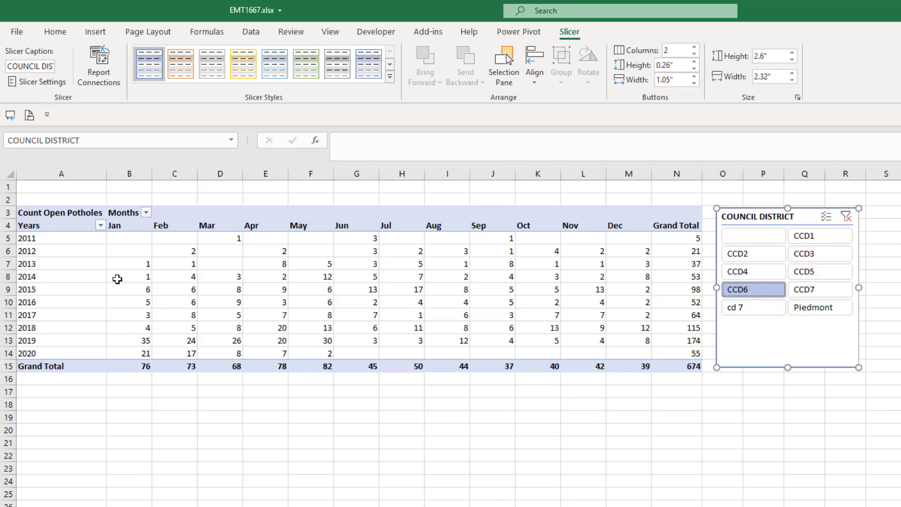
mouse_move(117, 279)
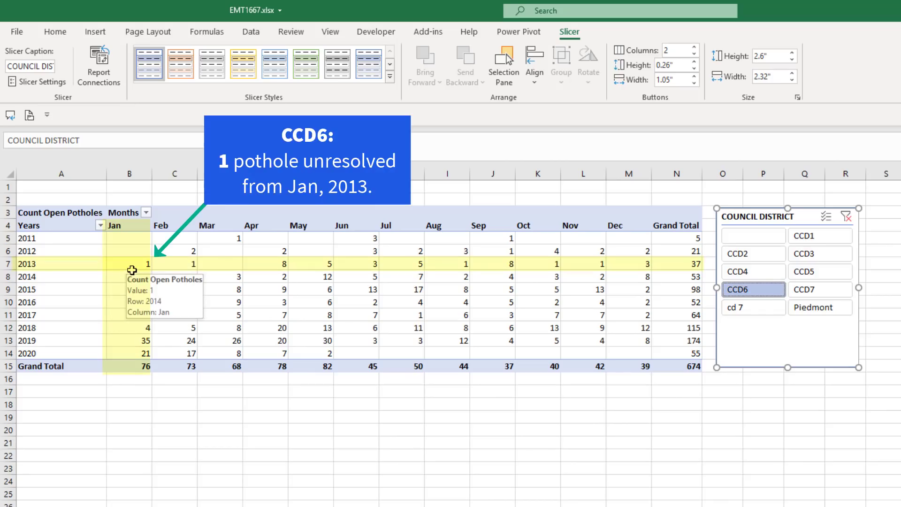
left_click(741, 278)
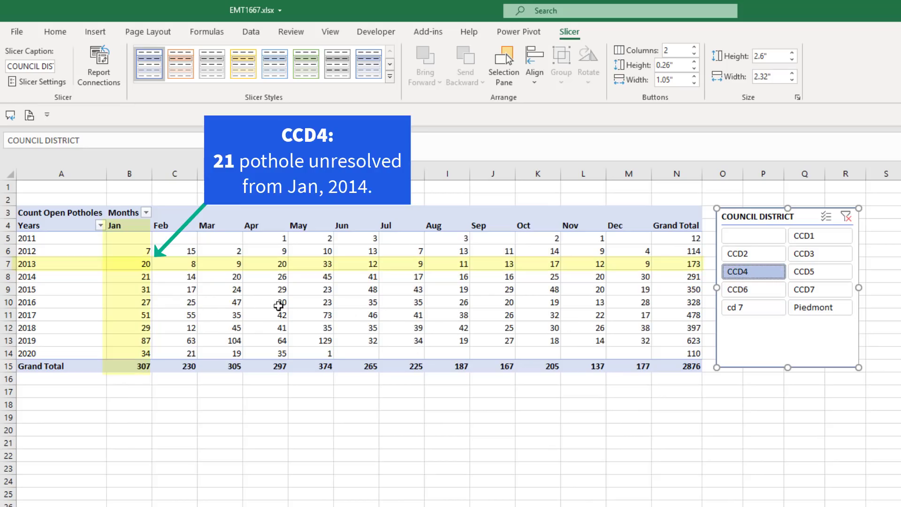
mouse_move(127, 276)
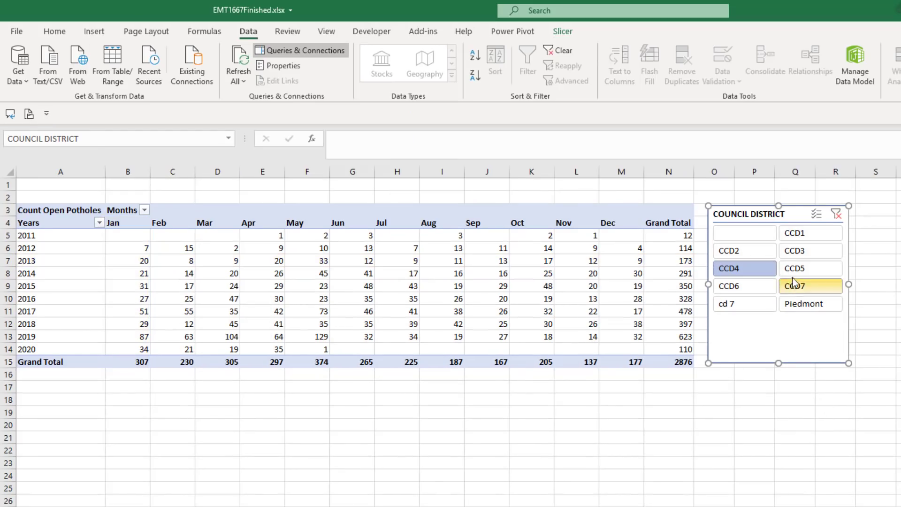
Step: Filter the pivot to district CCD3 and select cell A5 to show the PivotTable Fields pane
left_click(805, 253)
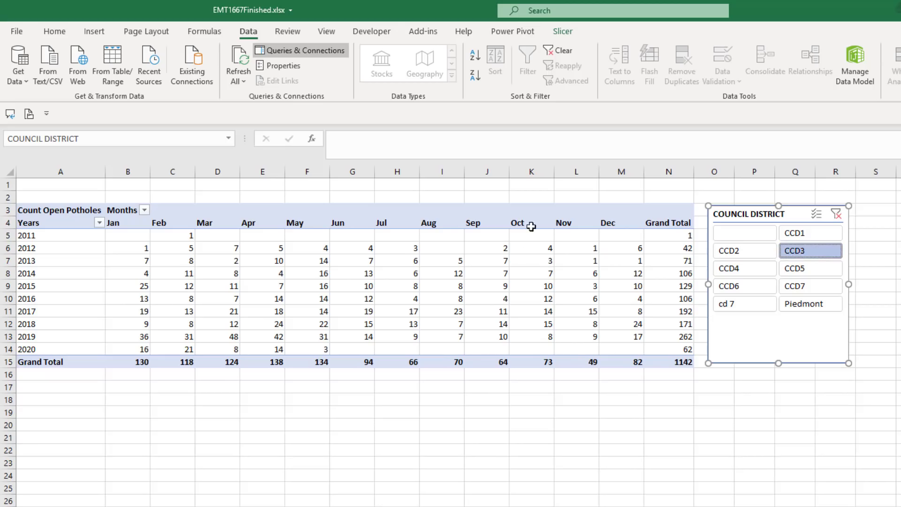
mouse_move(357, 324)
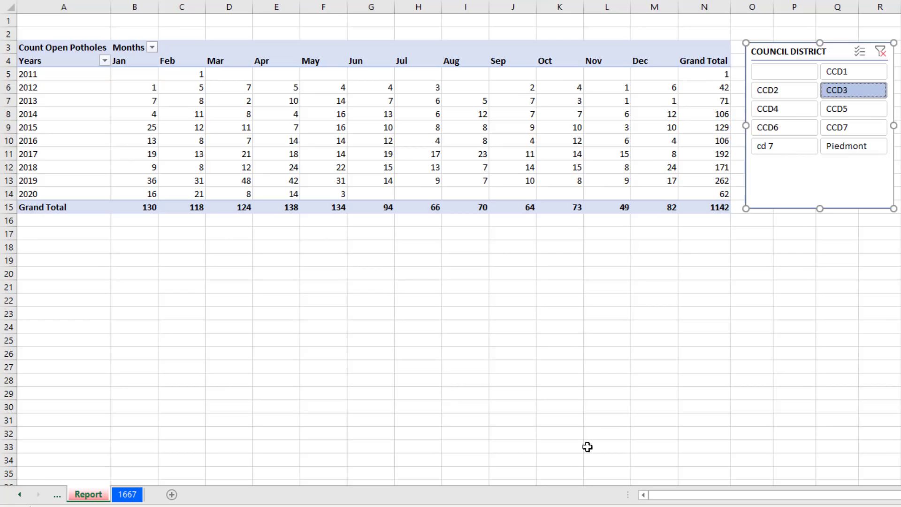
left_click(97, 76)
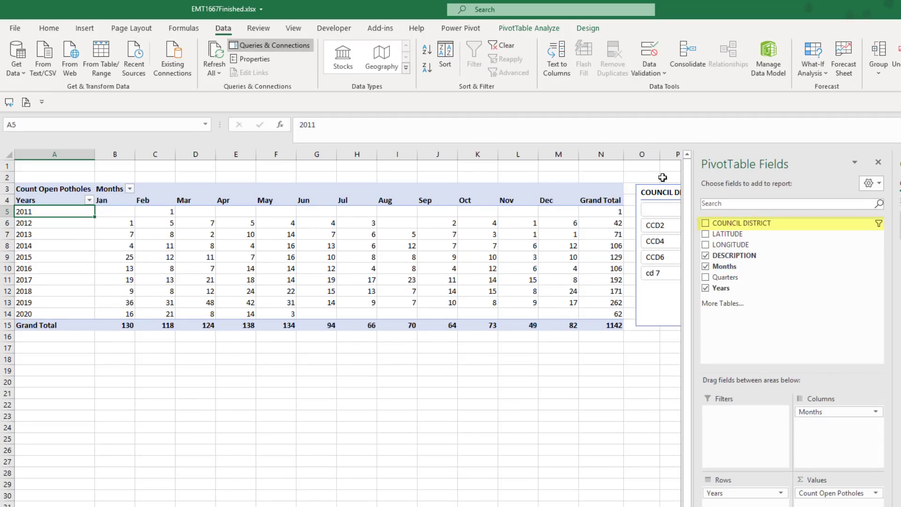
Step: Add COUNCIL DISTRICT as the pivot's report filter and clear the district slicer to show all districts
left_click_drag(745, 227, 764, 431)
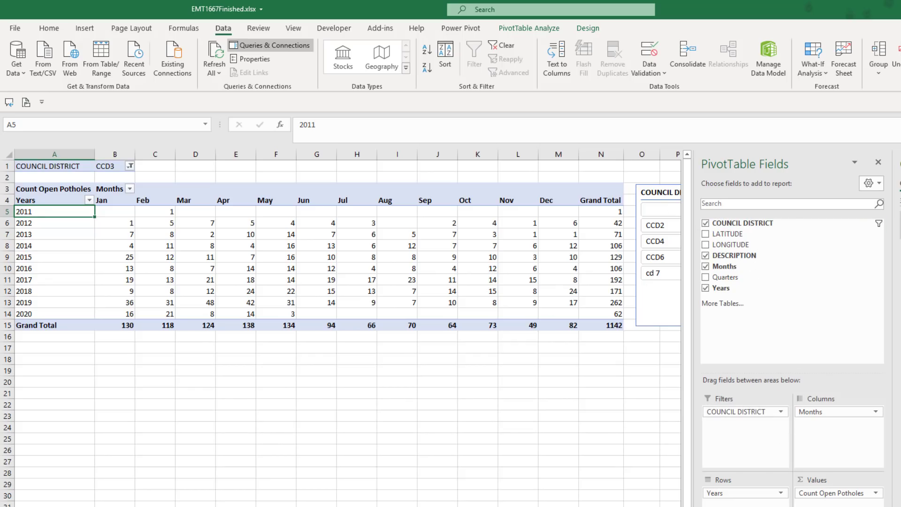
scroll(328, 258, "right", 1)
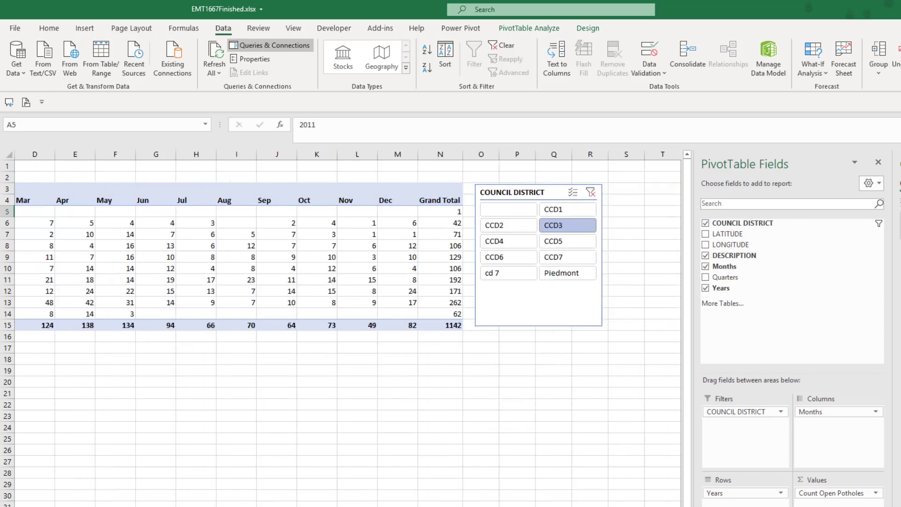
left_click(591, 193)
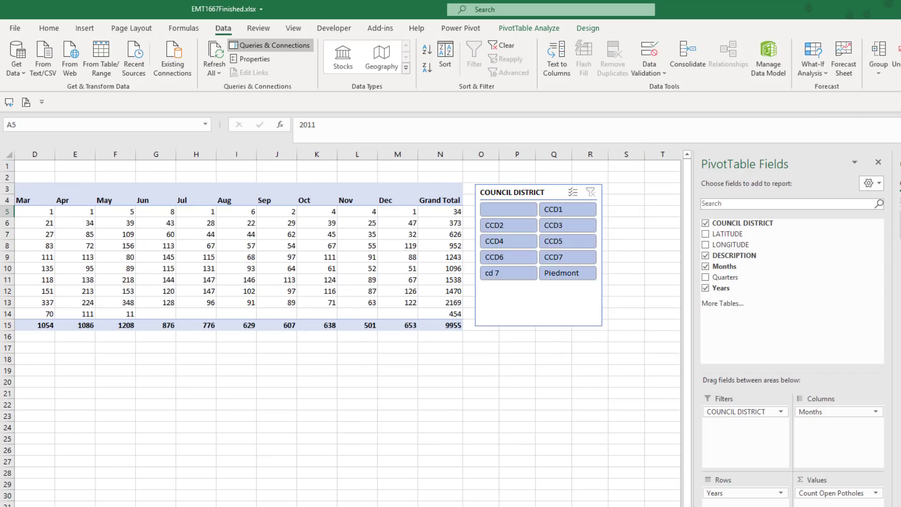
scroll(607, 374, "left", 1)
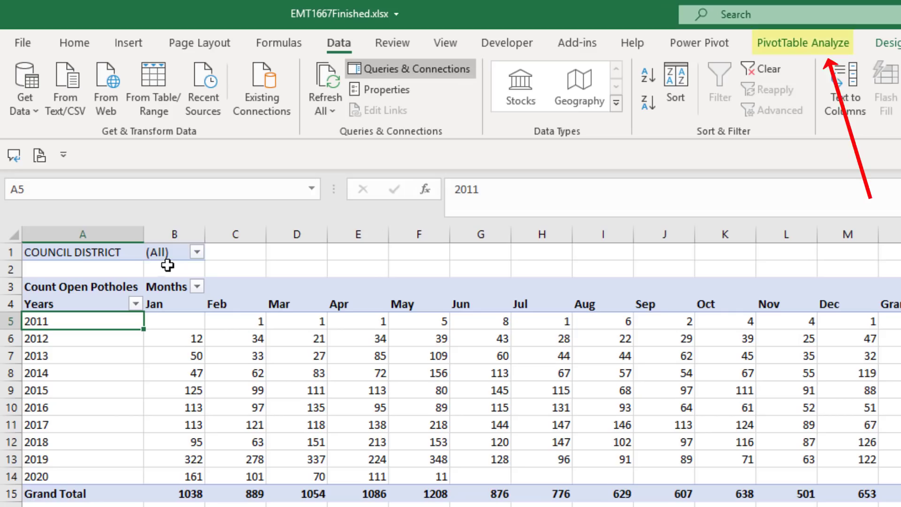
Step: Bring up Show Report Filter Pages from the PivotTable Analyze Options list
left_click(831, 46)
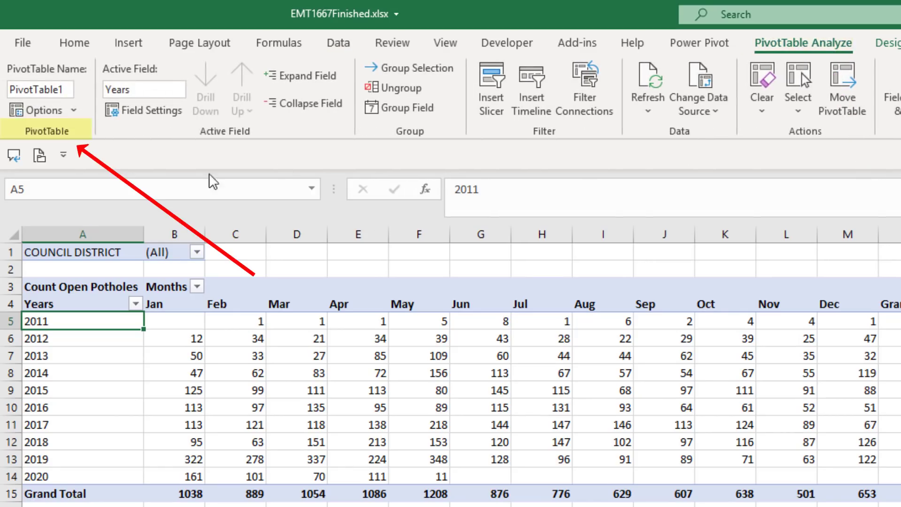
left_click(74, 111)
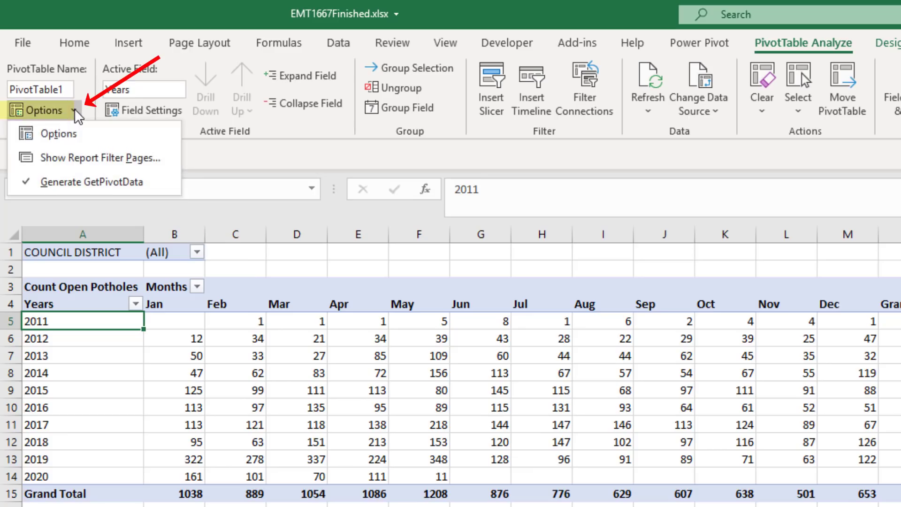
left_click(151, 158)
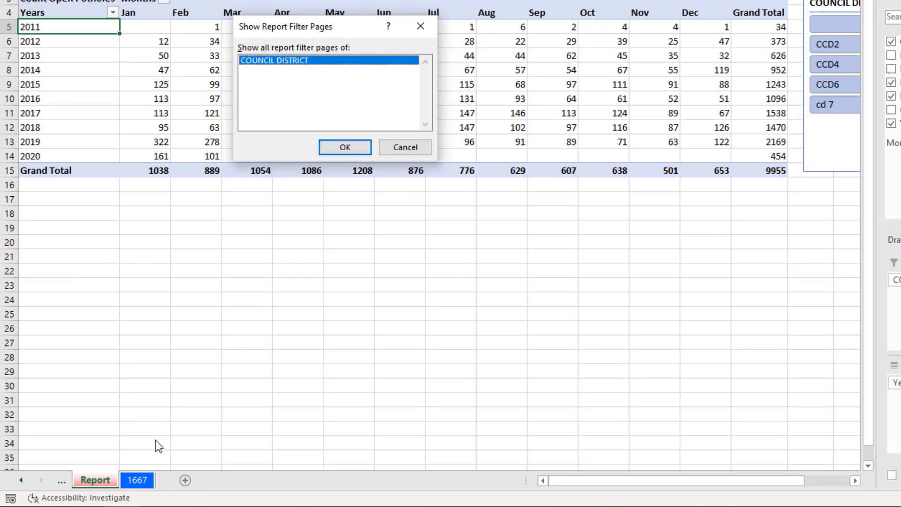
Step: Generate one report sheet per council district and rename Sheet10 to 'No District'
left_click(342, 148)
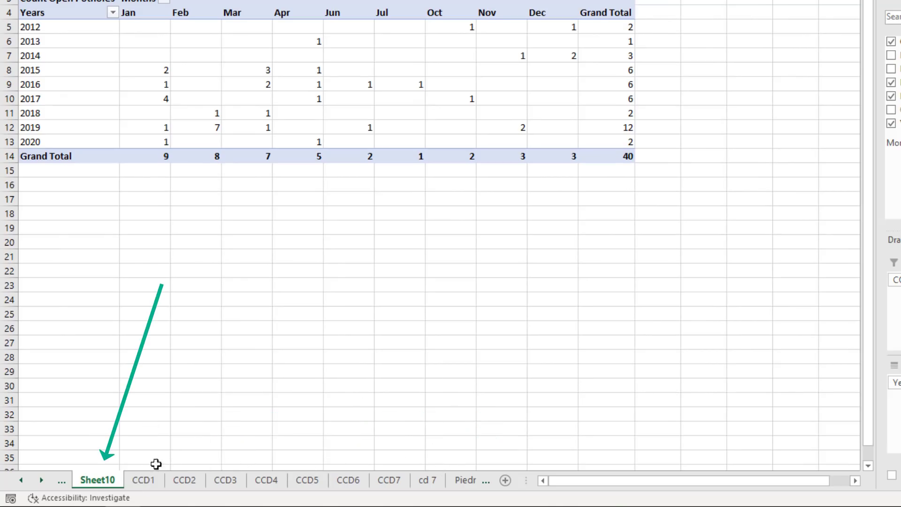
double_click(112, 480)
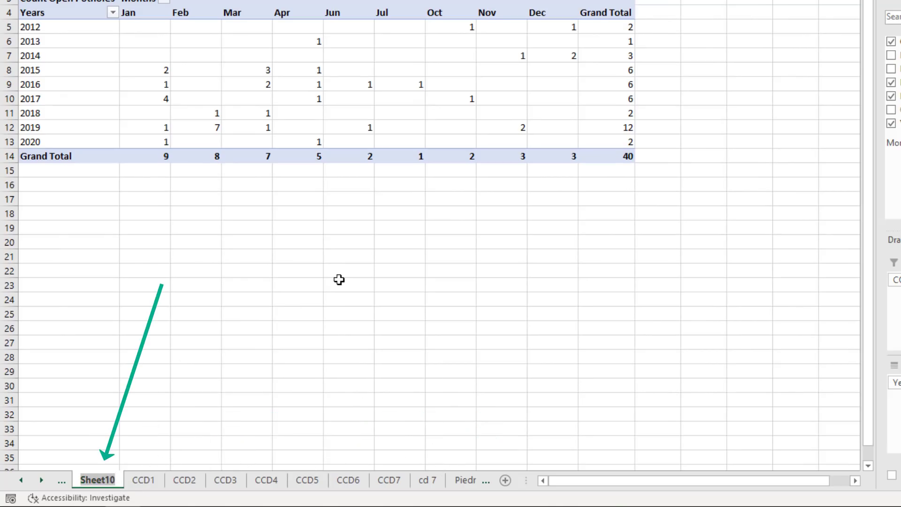
type("No Distric")
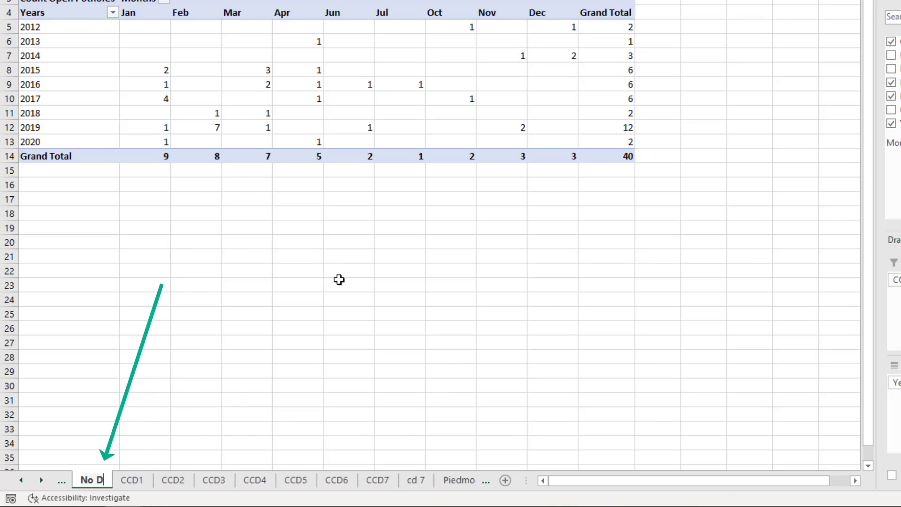
type("t")
key("Return")
Step: Browse the CCD1, CCD2, cd 7 and Piedmont district sheets
left_click(146, 486)
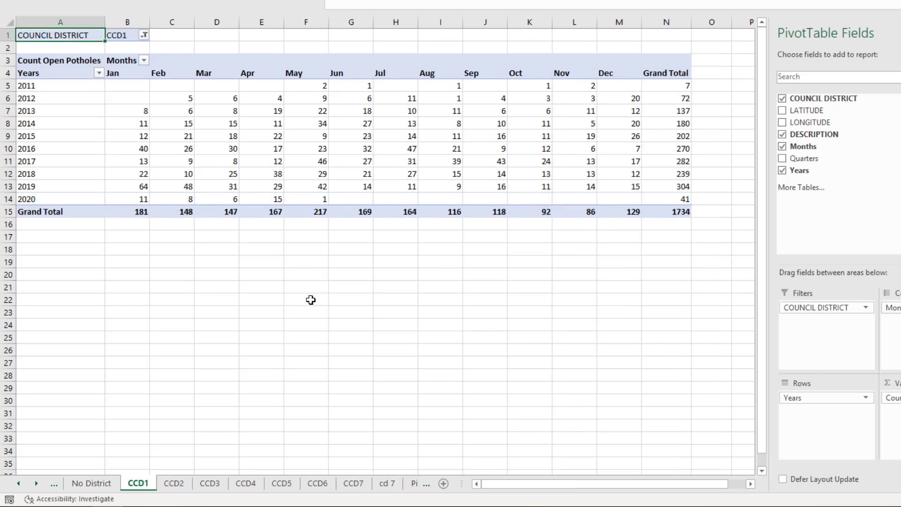
left_click(175, 484)
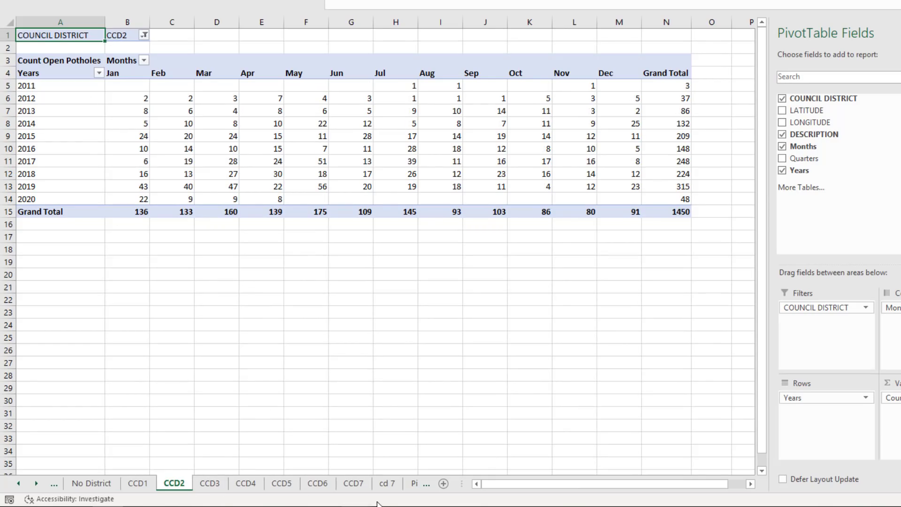
left_click(386, 484)
left_click(413, 485)
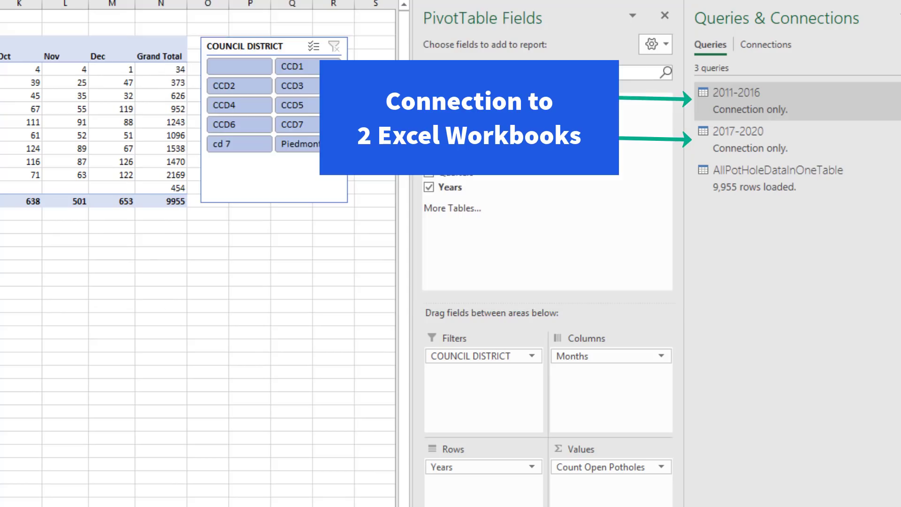
Step: Show the 2011-2016 query's preview: connection-only, sourced from 2011-2016.xlsx
mouse_move(881, 97)
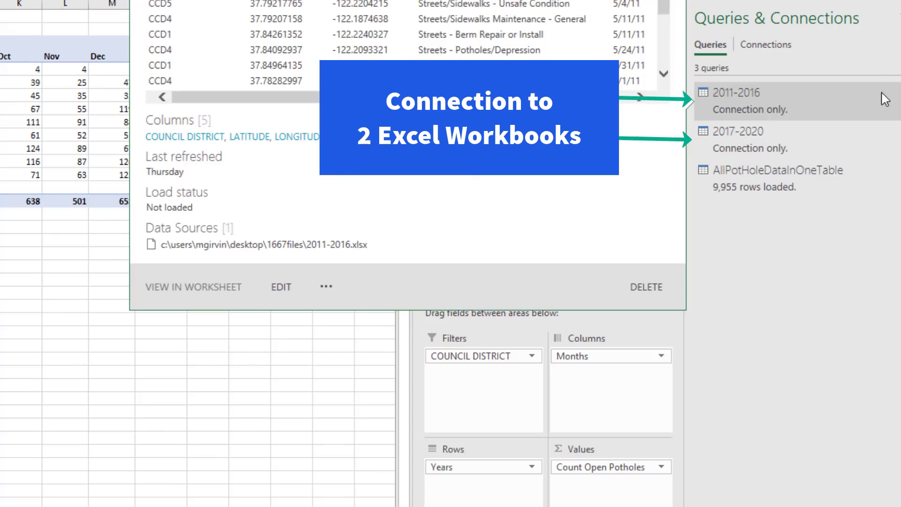